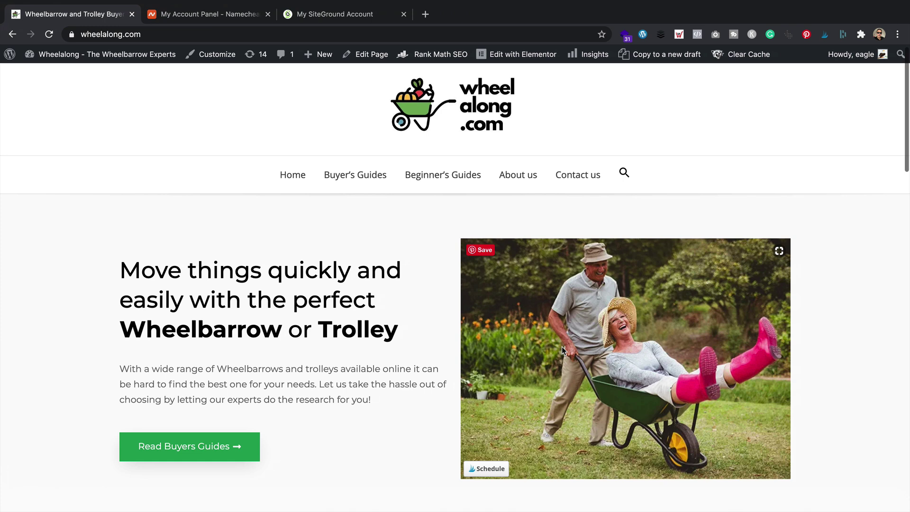
Step: Bring up the Namecheap dashboard listing wheelalong.co.uk, wheelalong.com and the other domain
click(247, 21)
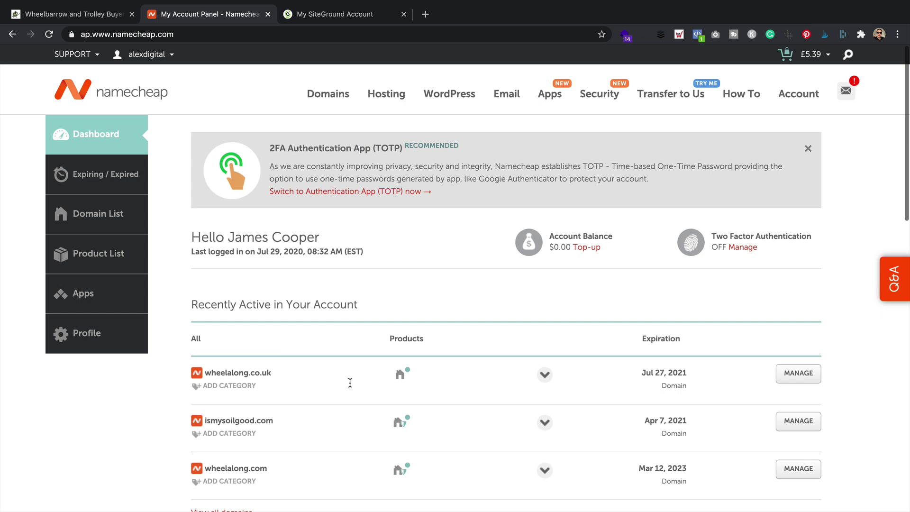
Step: Open wheelalong.co.uk's domain settings and switch its nameservers to Custom DNS
click(798, 373)
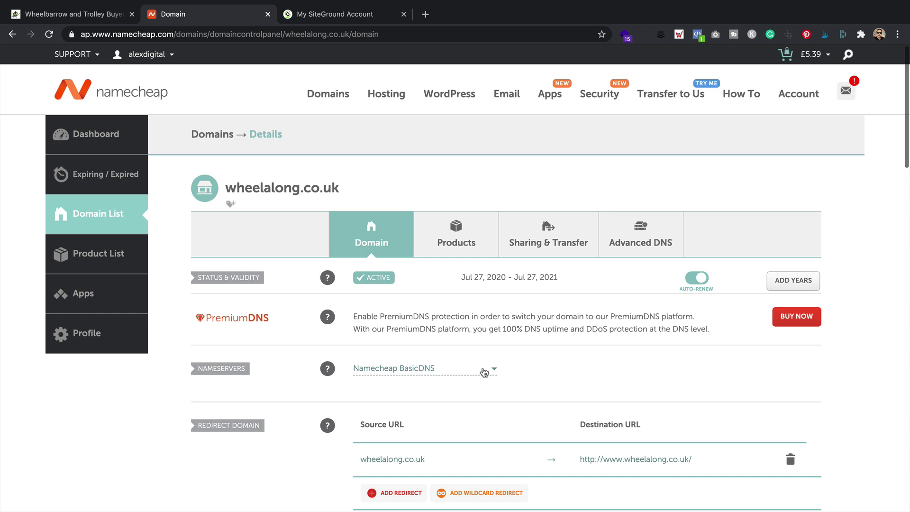
click(488, 368)
click(437, 427)
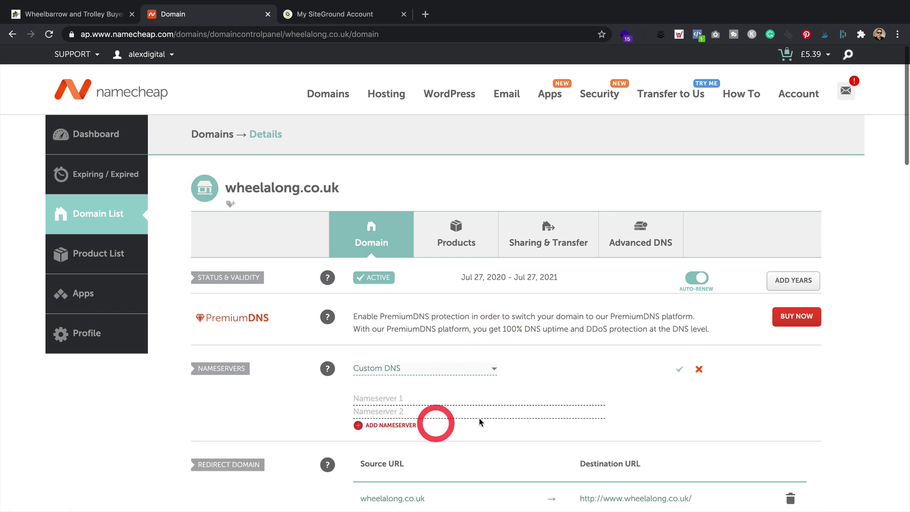
scroll(488, 402, down, 1)
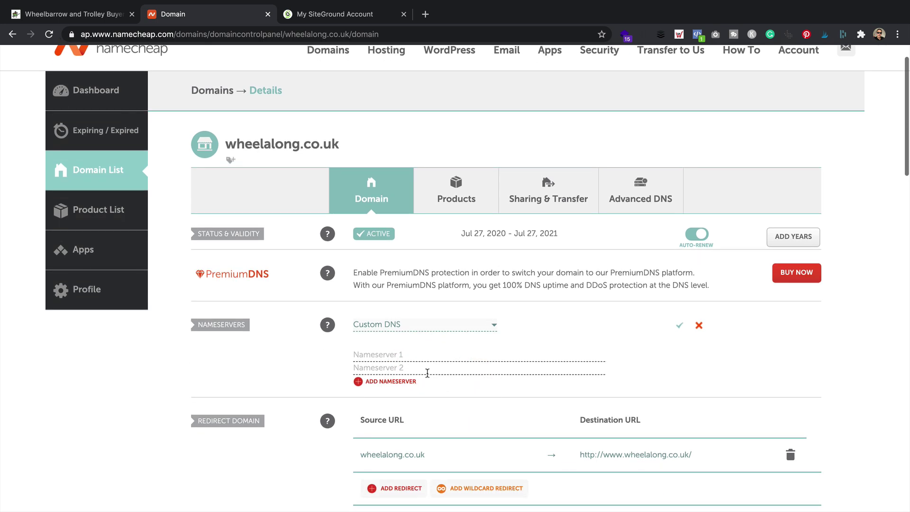
click(414, 355)
Step: Open wheelalong.com's Server Details in SiteGround and copy the NS1 nameserver address
click(360, 18)
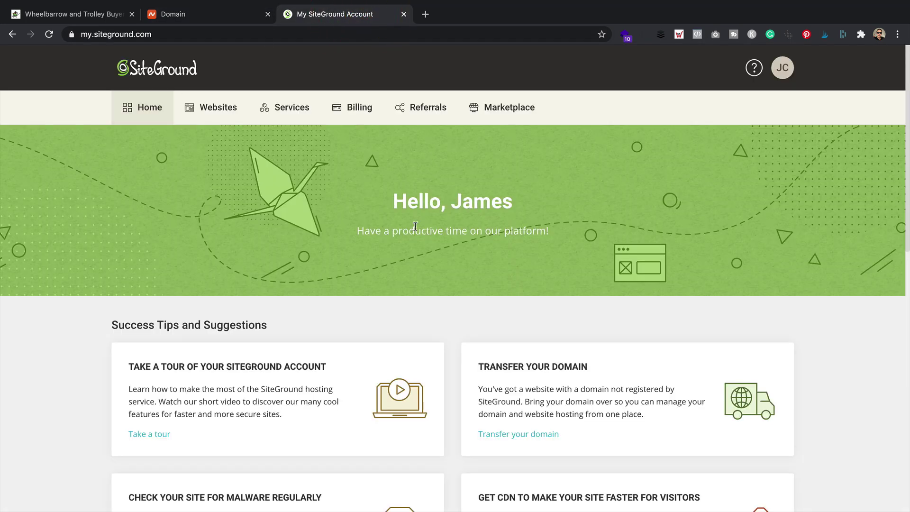
click(211, 103)
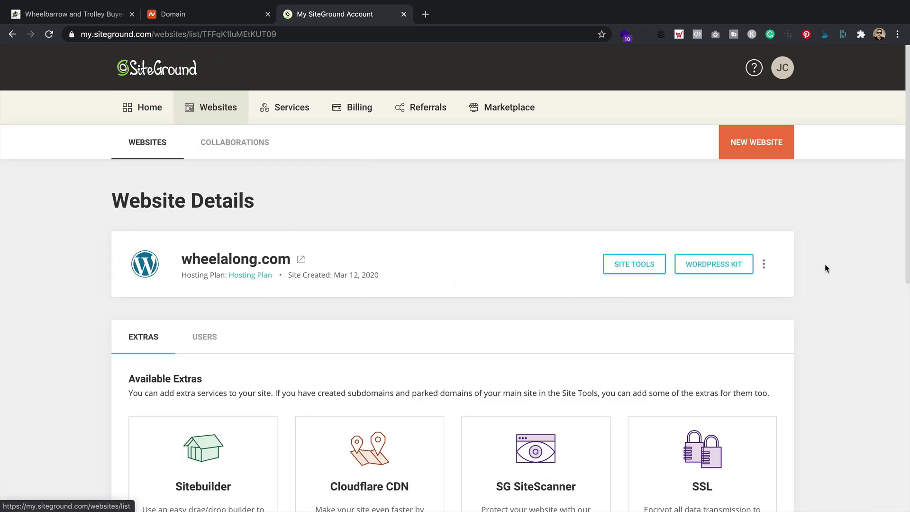
click(763, 265)
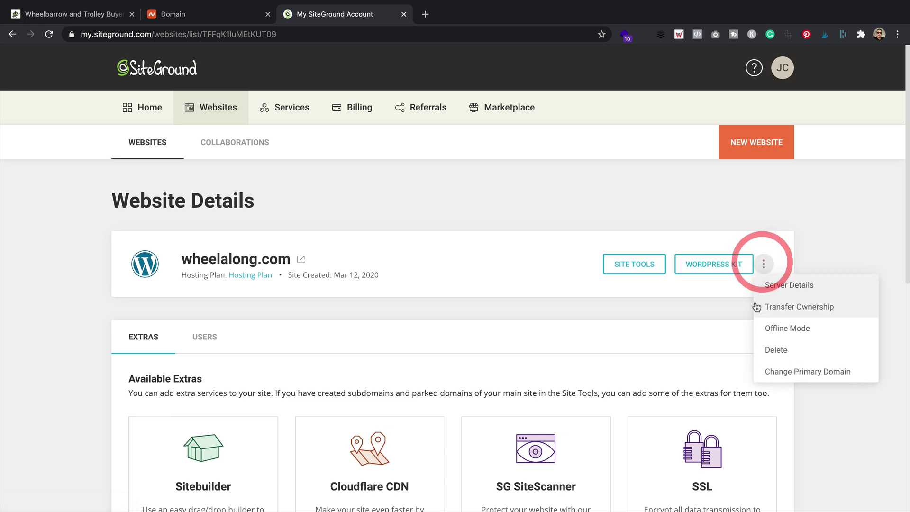
click(784, 286)
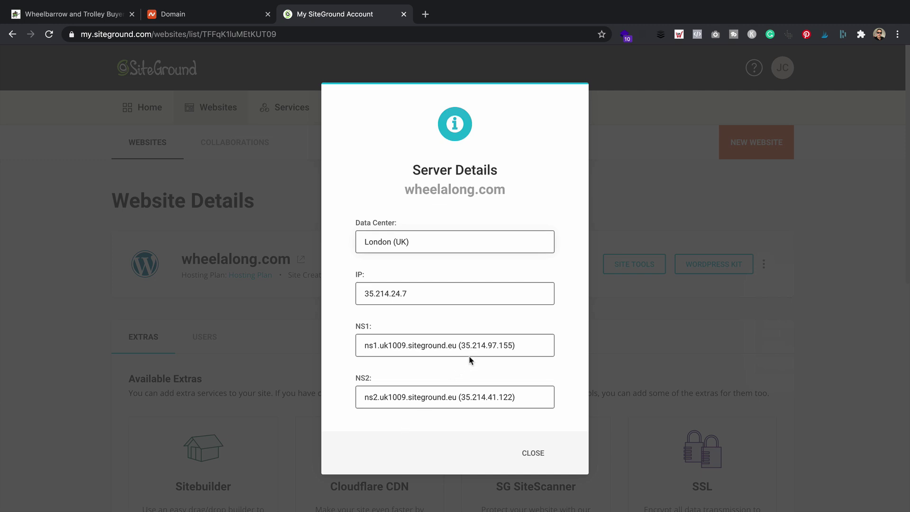
drag(456, 345, 359, 344)
right_click(378, 350)
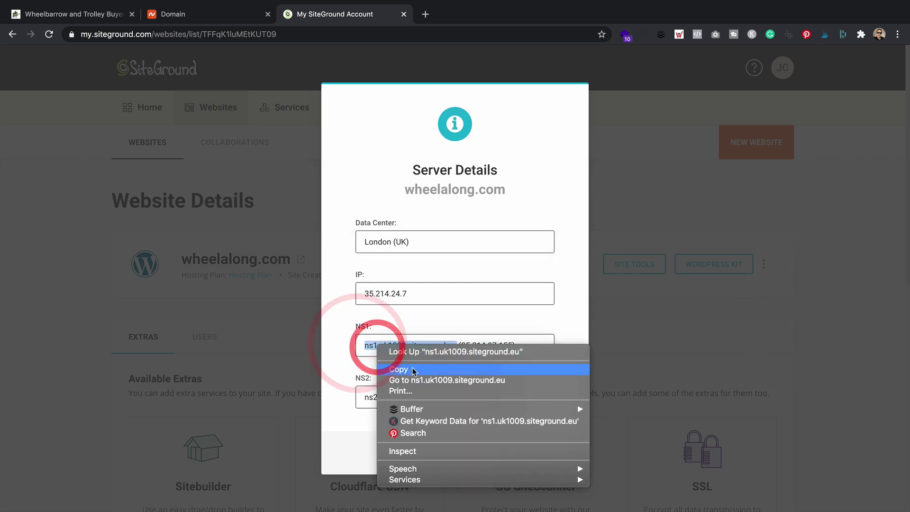
click(411, 370)
Step: Paste ns1.uk1009.siteground.eu into Namecheap's Nameserver 1 field
click(199, 17)
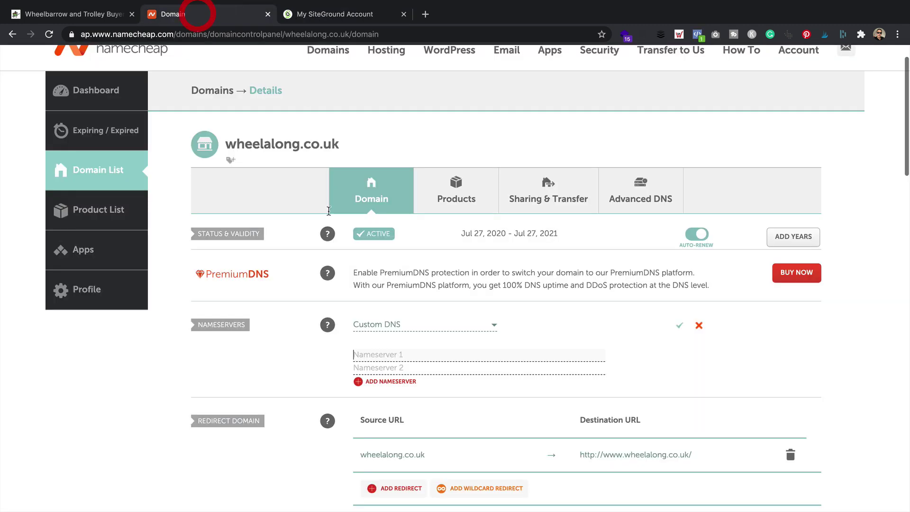
click(382, 358)
key(ctrl+v)
click(379, 368)
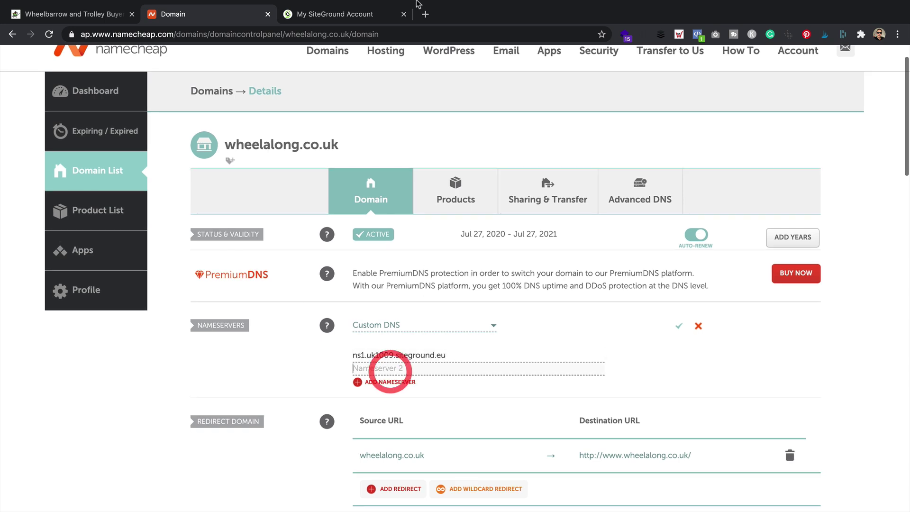
Step: Copy ns2.uk1009.siteground.eu into Nameserver 2 and save the custom nameservers
click(335, 14)
drag(456, 395, 344, 398)
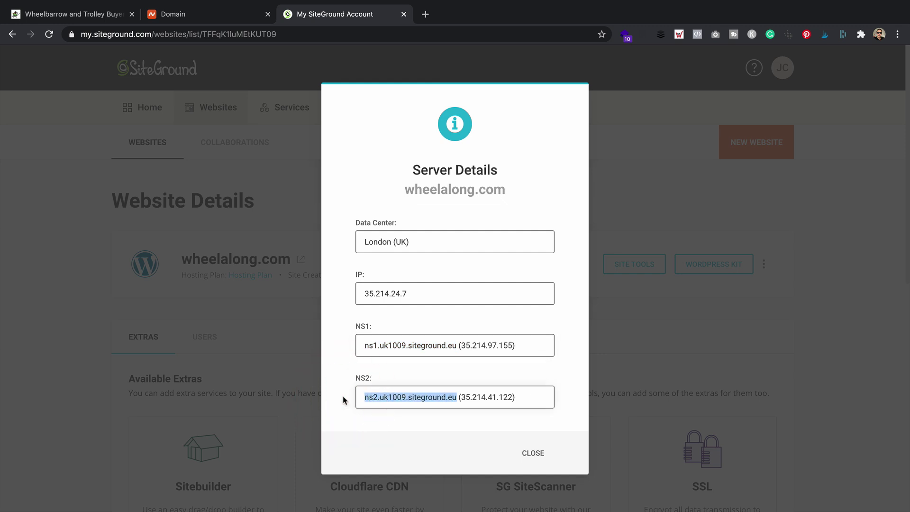
click(243, 10)
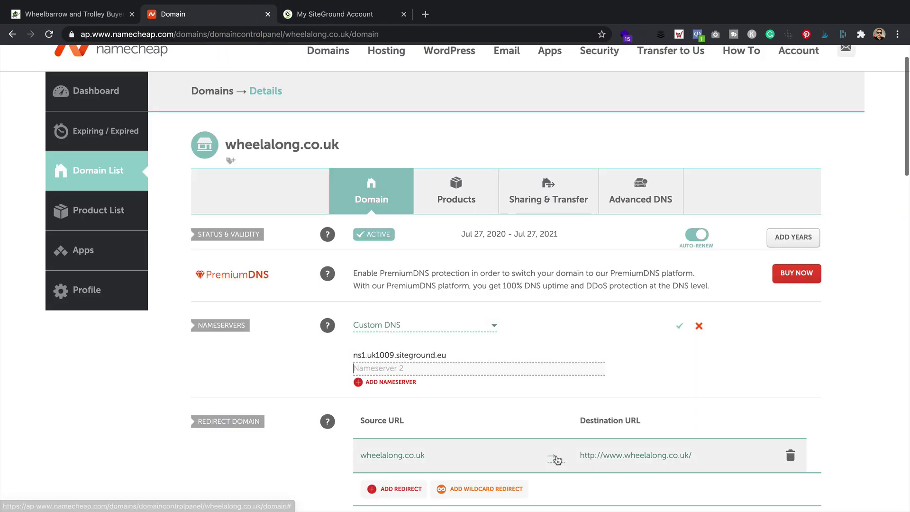
key(ctrl+v)
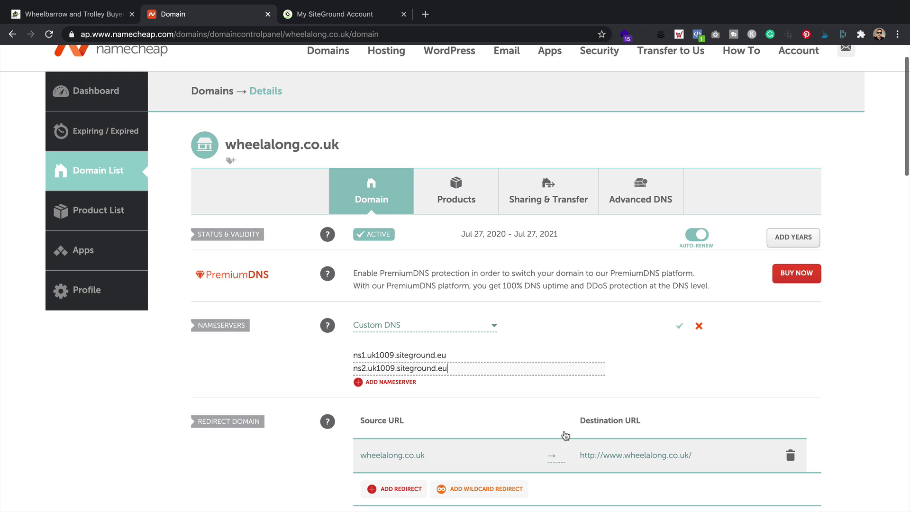
click(680, 325)
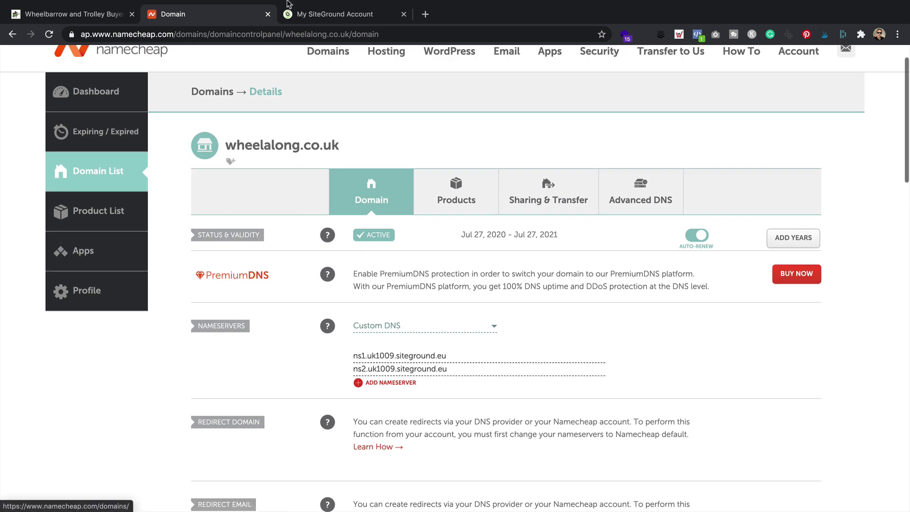
Step: Use Change Primary Domain to replace wheelalong.com with wheelalong.co.uk, entering it twice and confirming
click(322, 14)
click(533, 453)
click(762, 265)
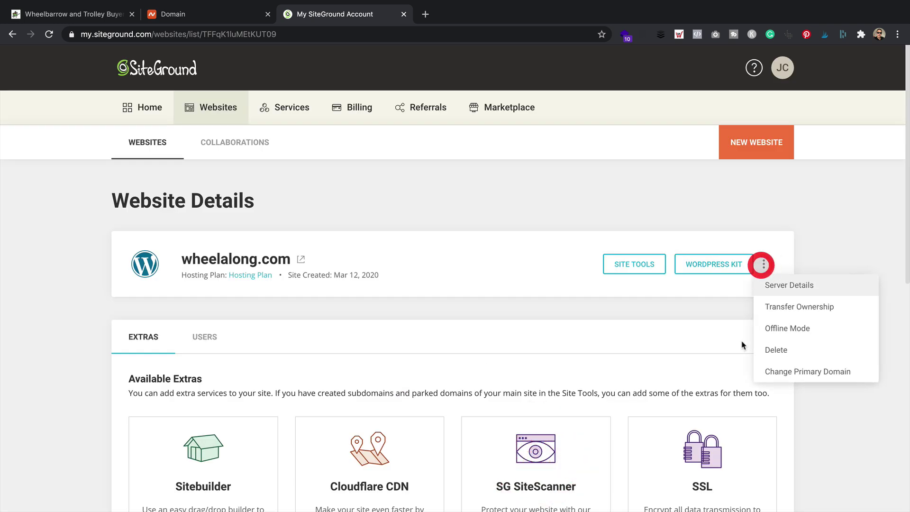
click(790, 373)
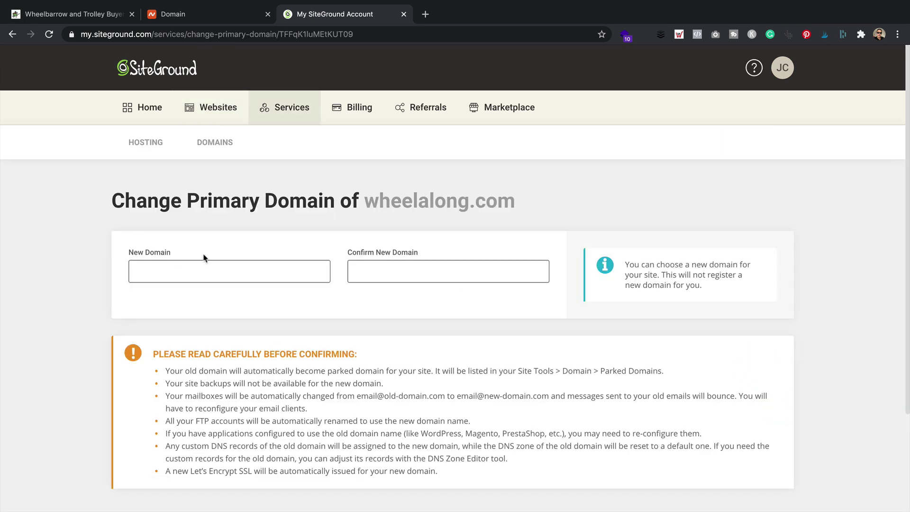
click(213, 264)
text(wheelalong)
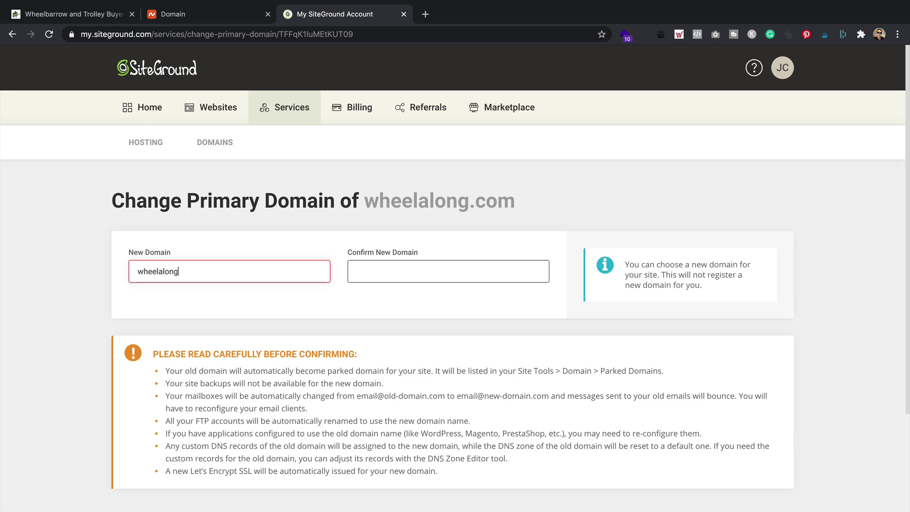
text(.co.uk)
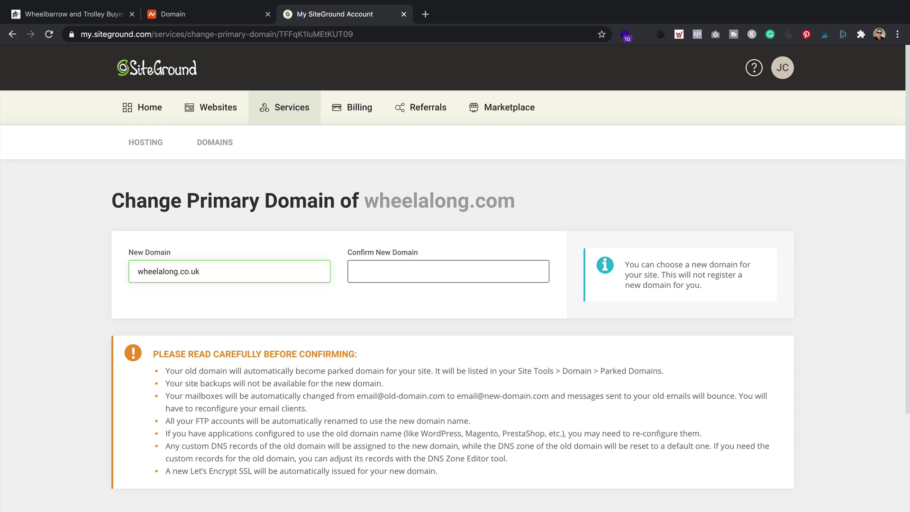
key(Tab)
text(wshe)
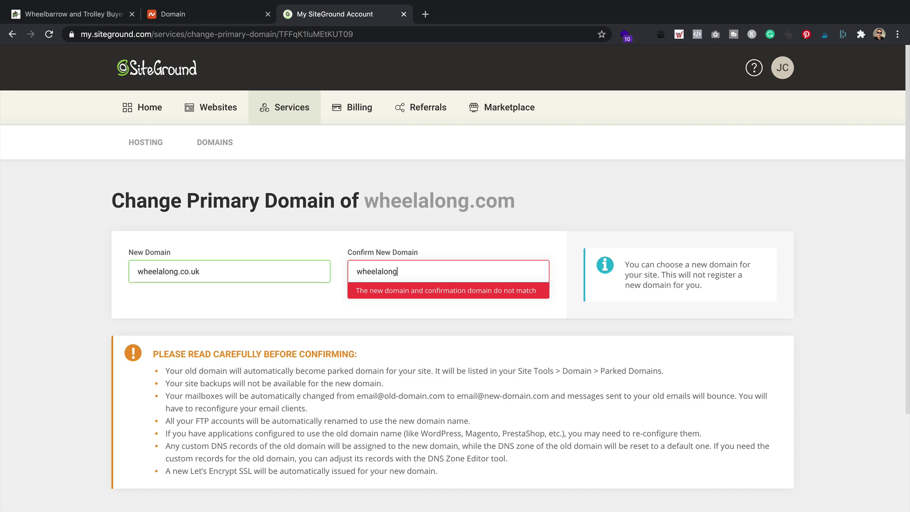
text(uk)
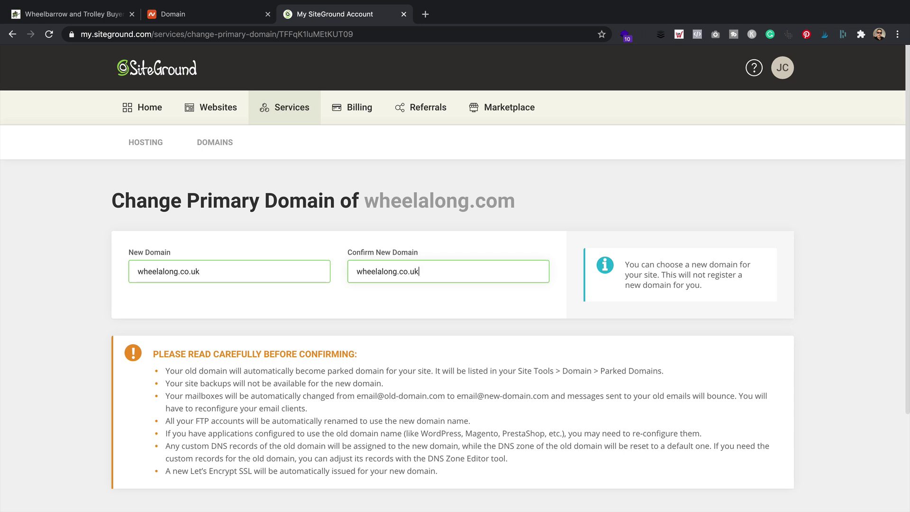
scroll(428, 346, down, 3)
click(453, 405)
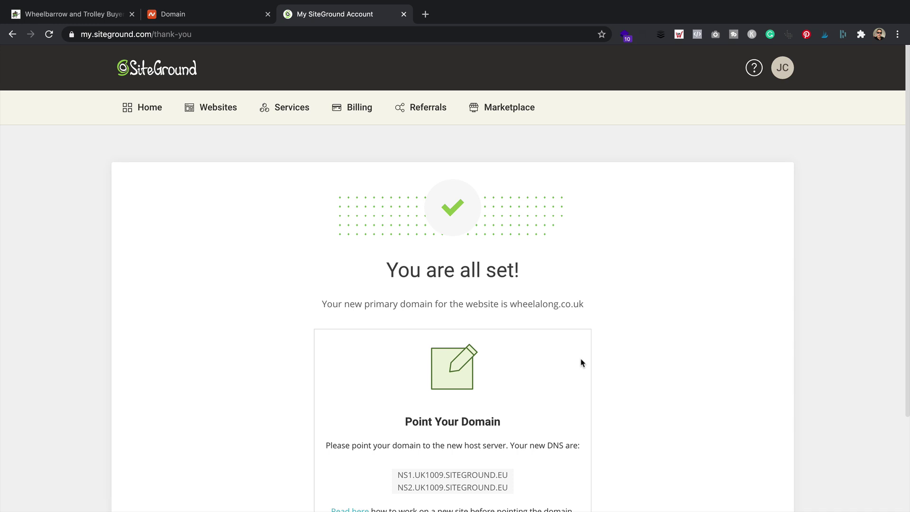
Step: Review the 'You are all set!' page and return to the Websites list
scroll(583, 363, down, 3)
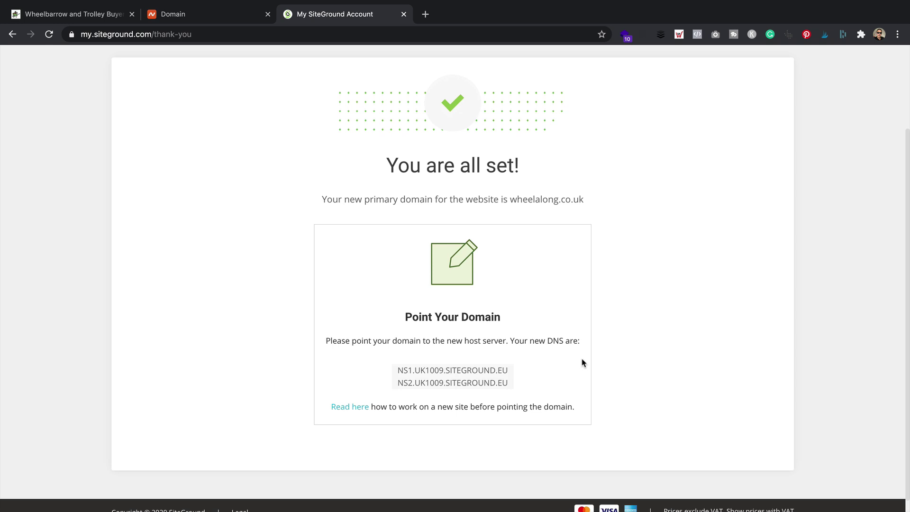
scroll(477, 281, up, 3)
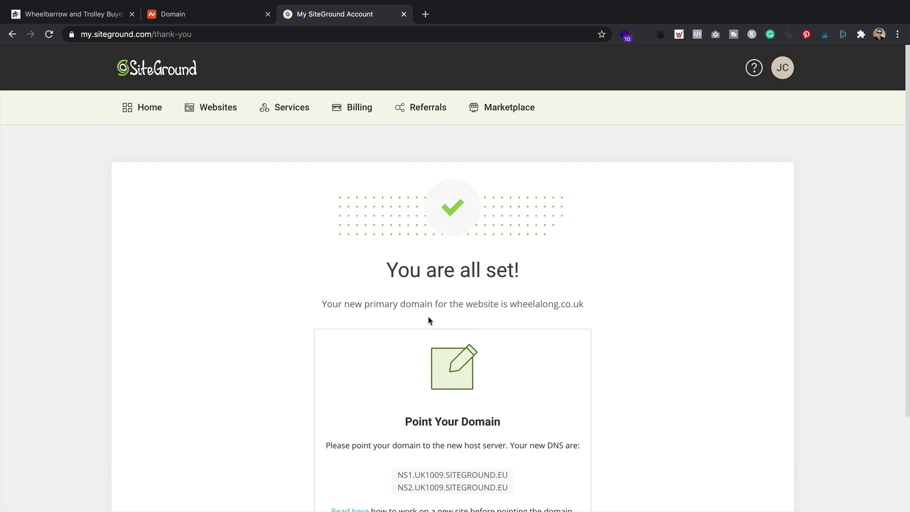
click(215, 108)
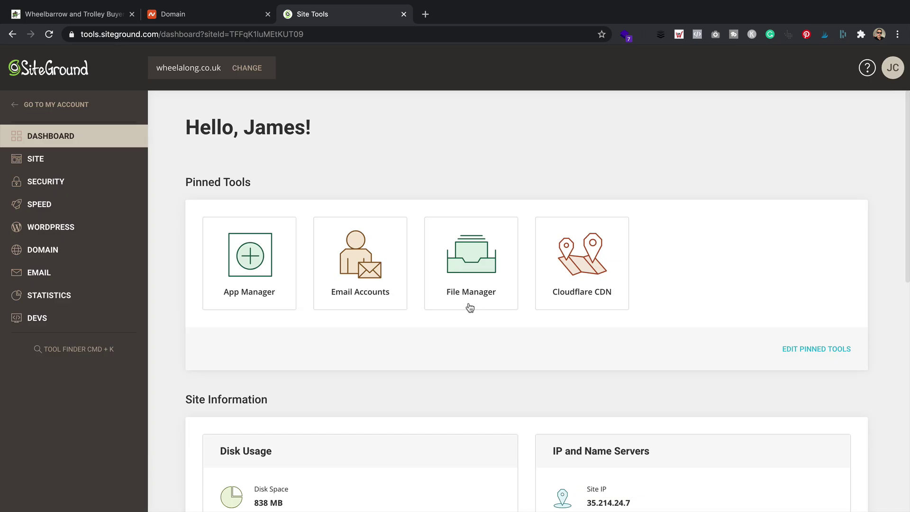
Step: Open DOMAIN > Parked Domains and scroll to see wheelalong.com listed as parked
click(82, 250)
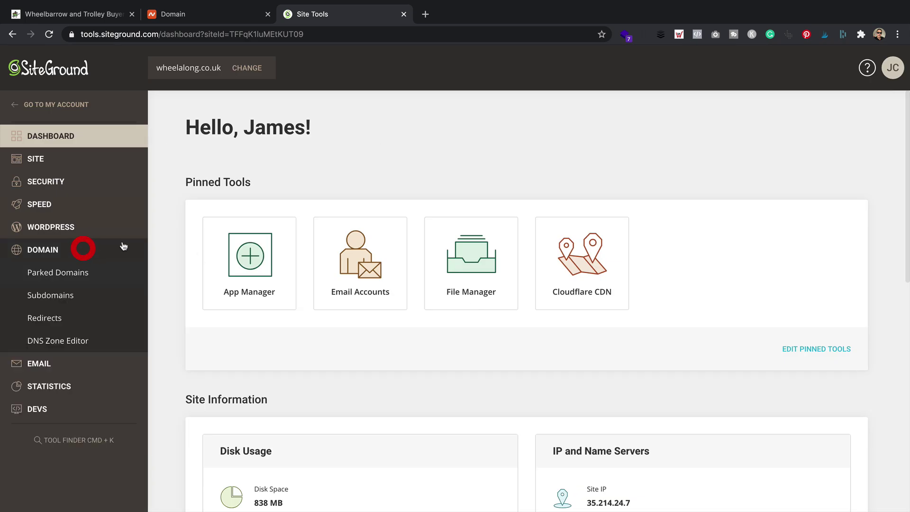
click(79, 274)
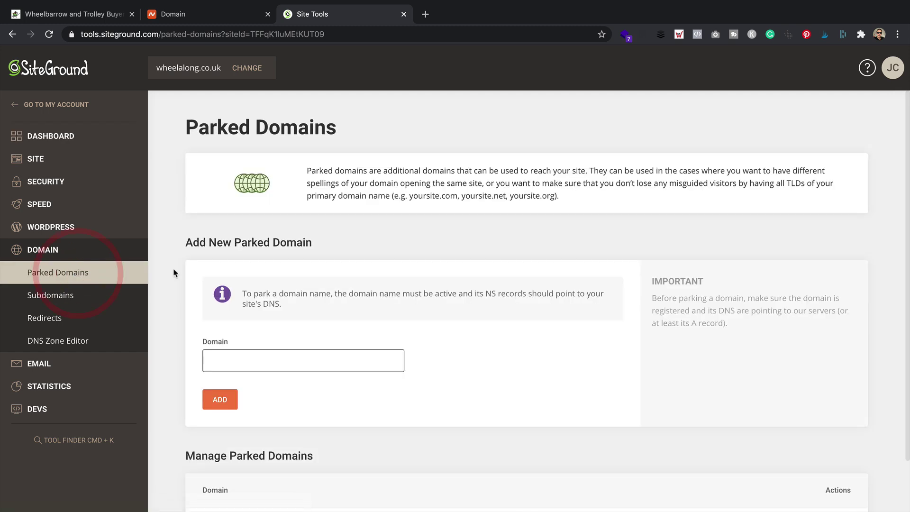
scroll(460, 266, down, 2)
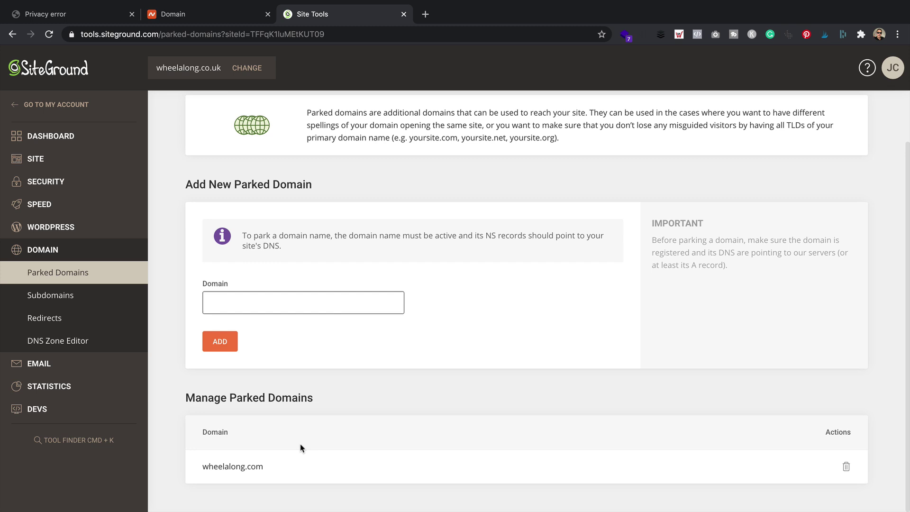
Step: Go to Security > SSL Manager in Site Tools
click(77, 136)
scroll(382, 218, down, 10)
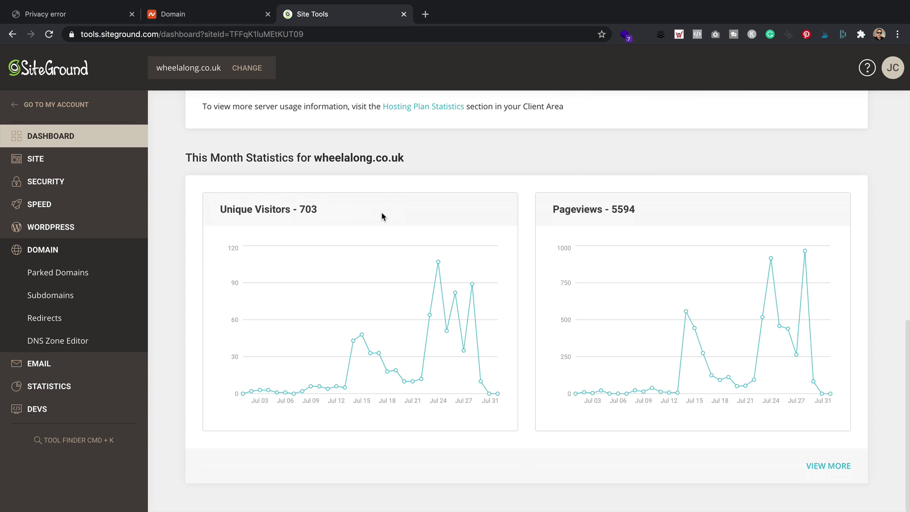
click(81, 185)
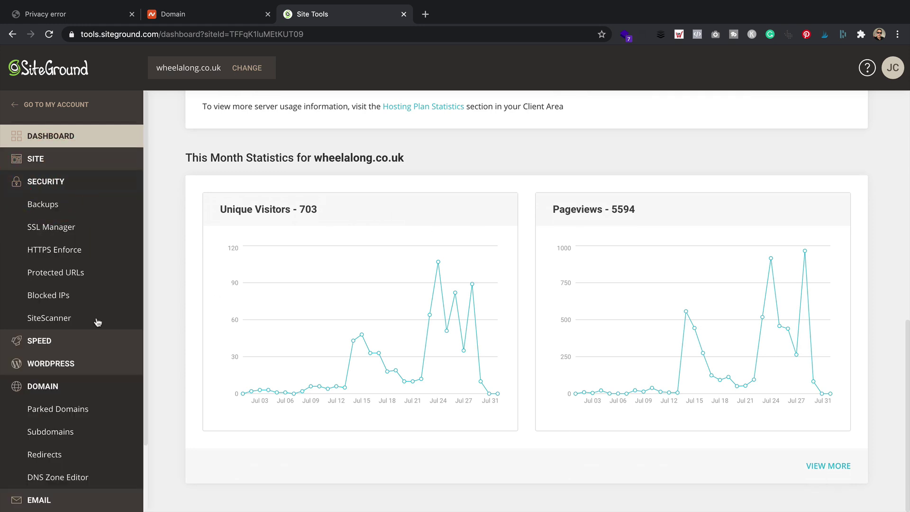
click(65, 231)
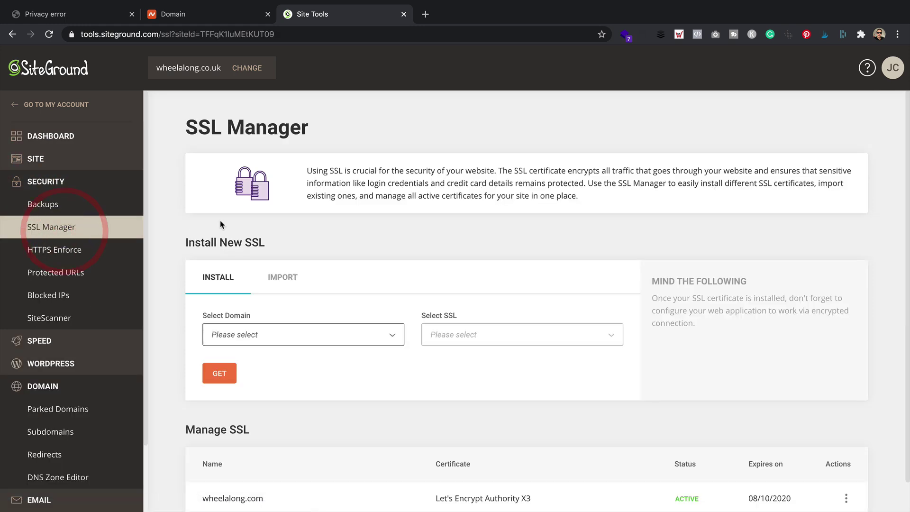
scroll(357, 225, down, 1)
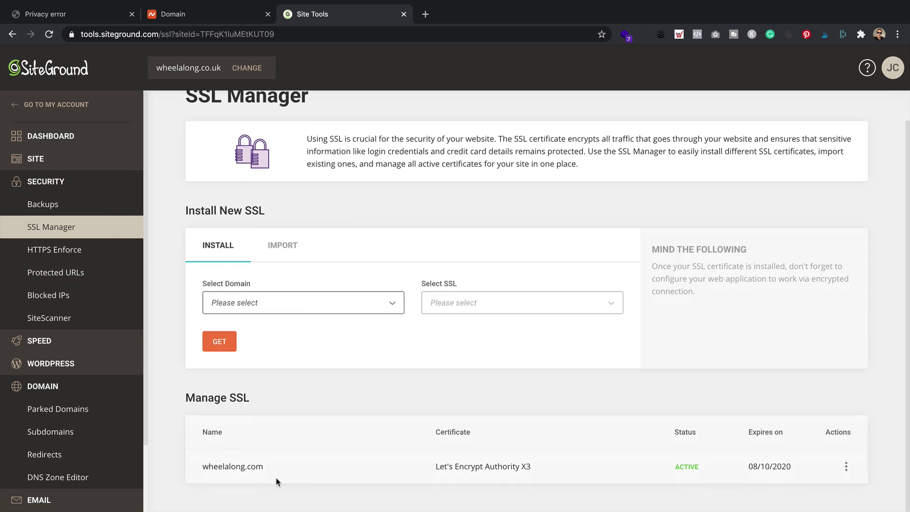
Step: Request a free Let's Encrypt certificate for wheelalong.co.uk
click(383, 302)
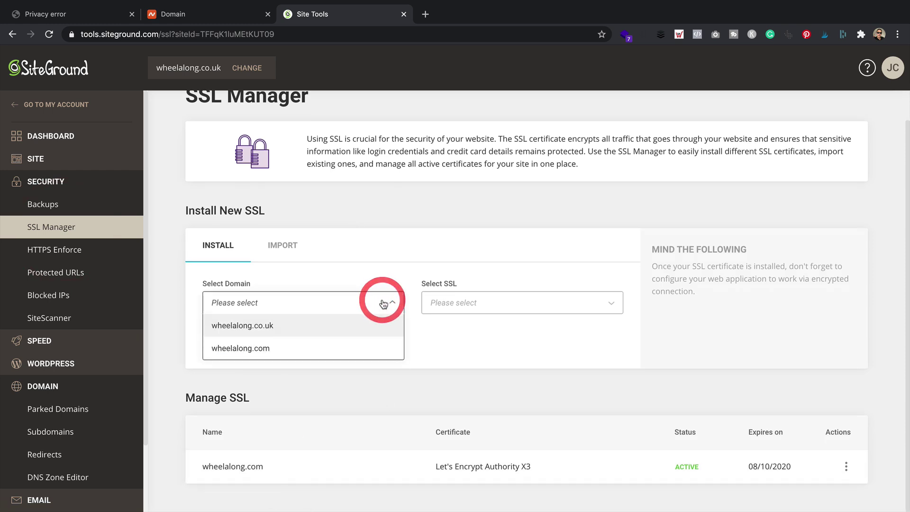
click(314, 332)
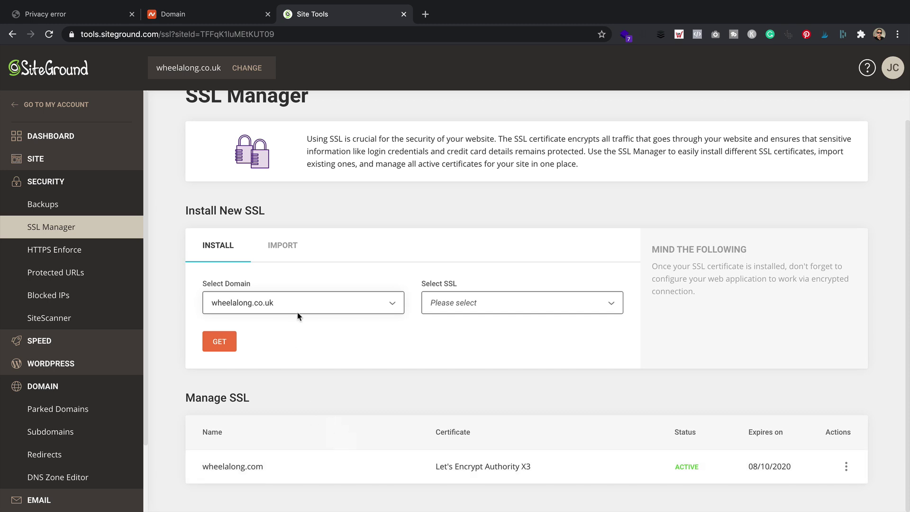
click(564, 301)
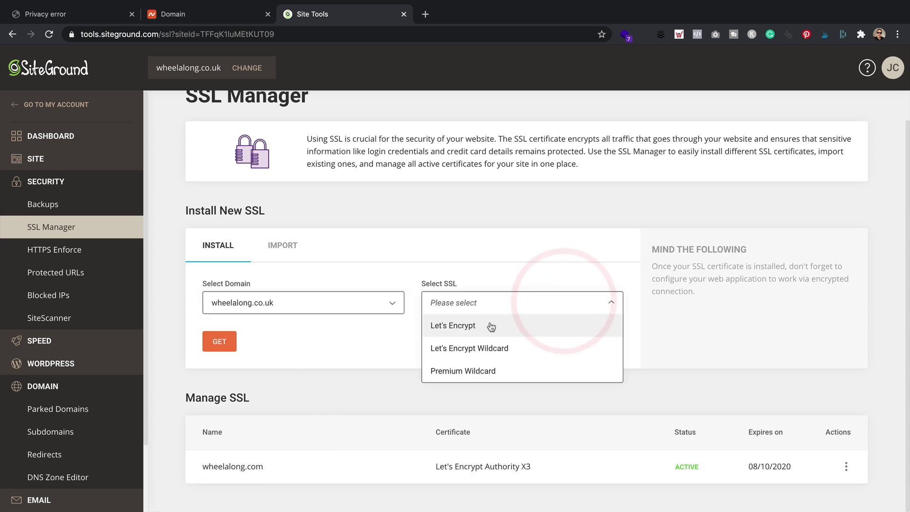
click(492, 327)
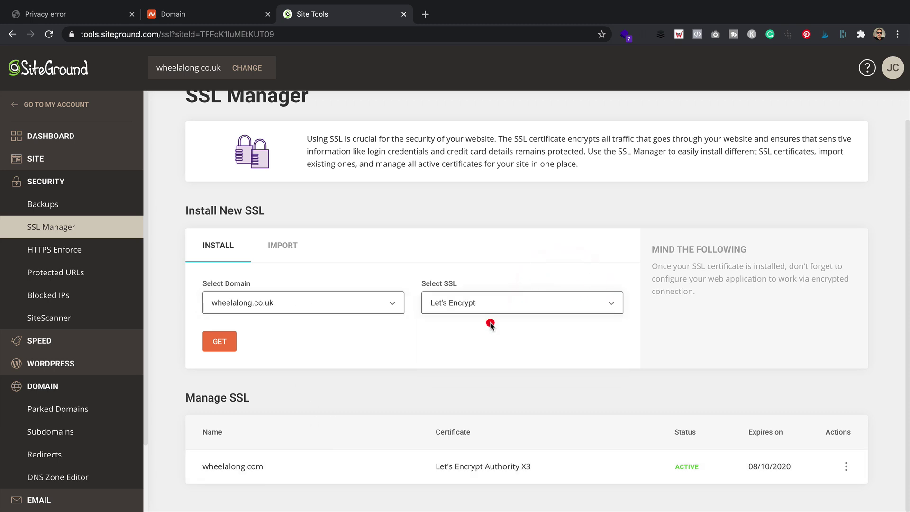
click(231, 346)
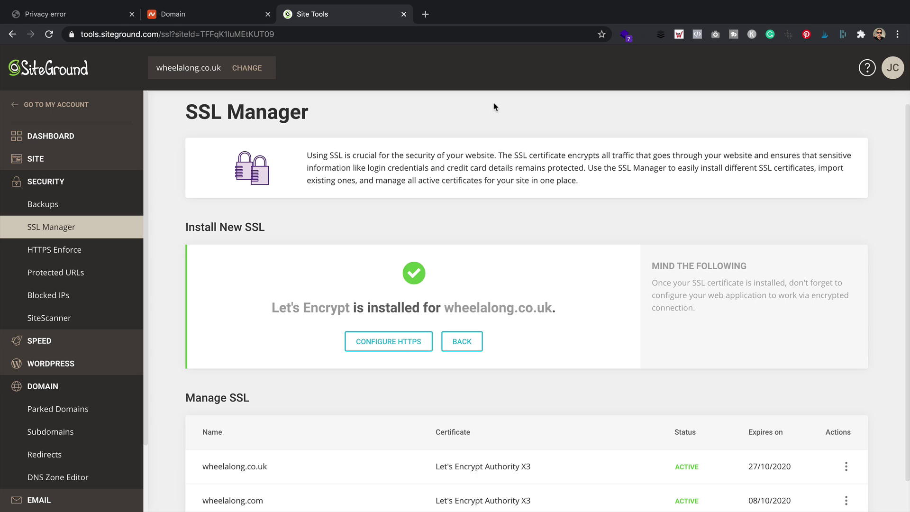
Step: Open the Wheelalong site in a new tab and load its Buyer's Guides page
click(425, 14)
text(wheelalong.com)
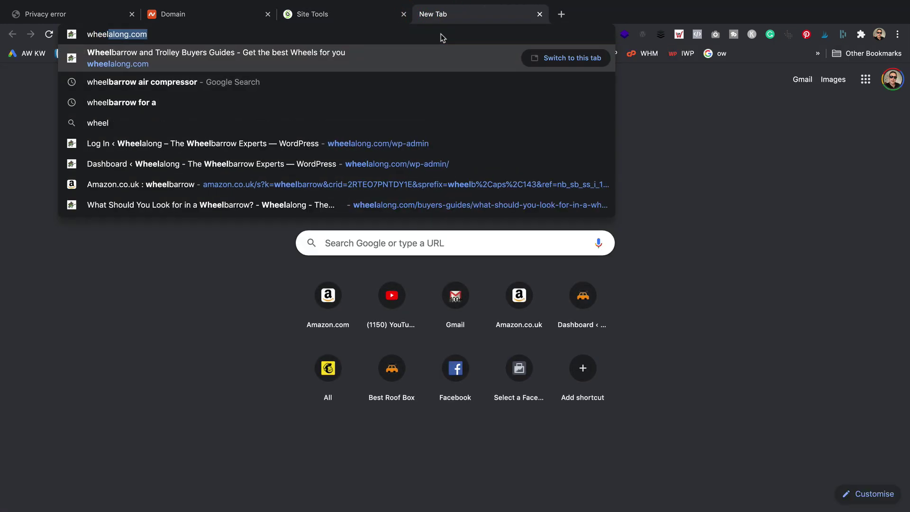
key(Return)
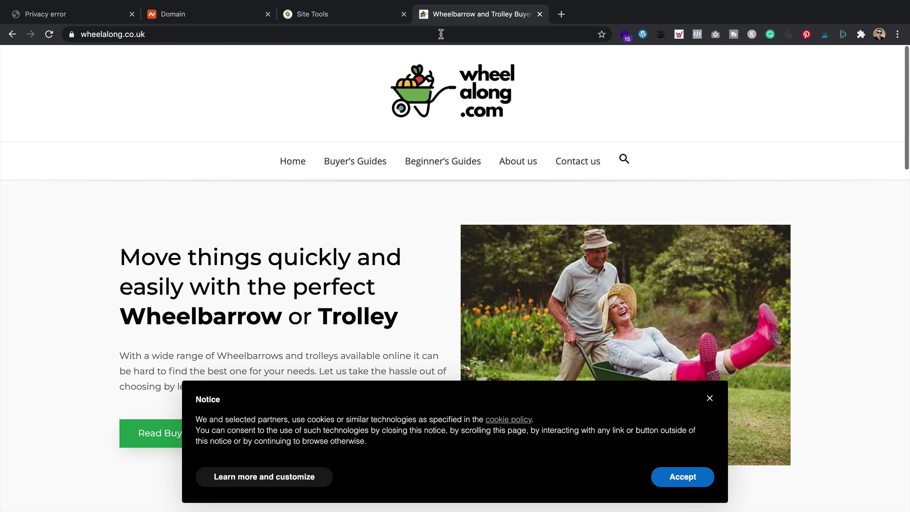
click(358, 164)
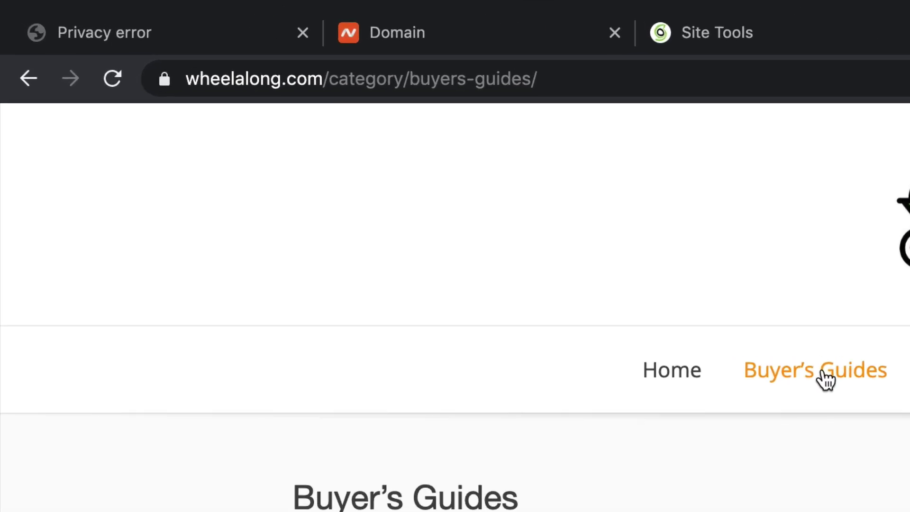
key(super+r)
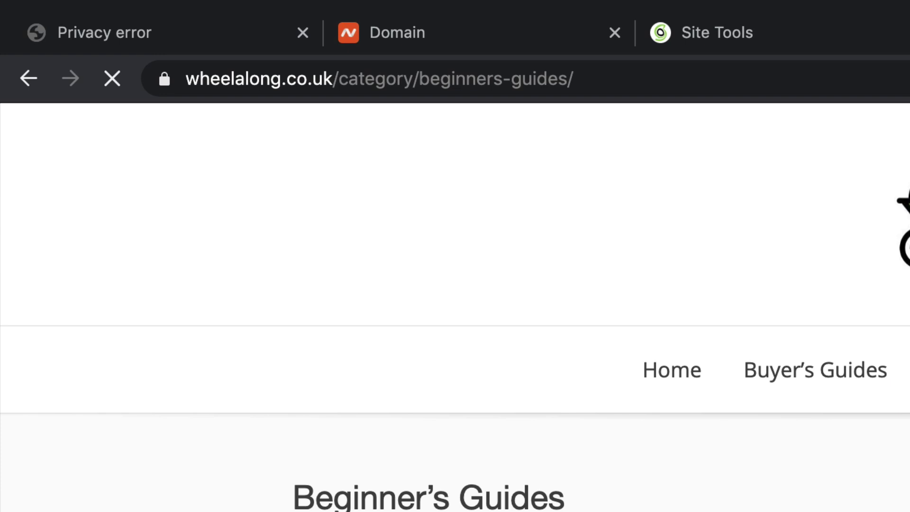
click(851, 379)
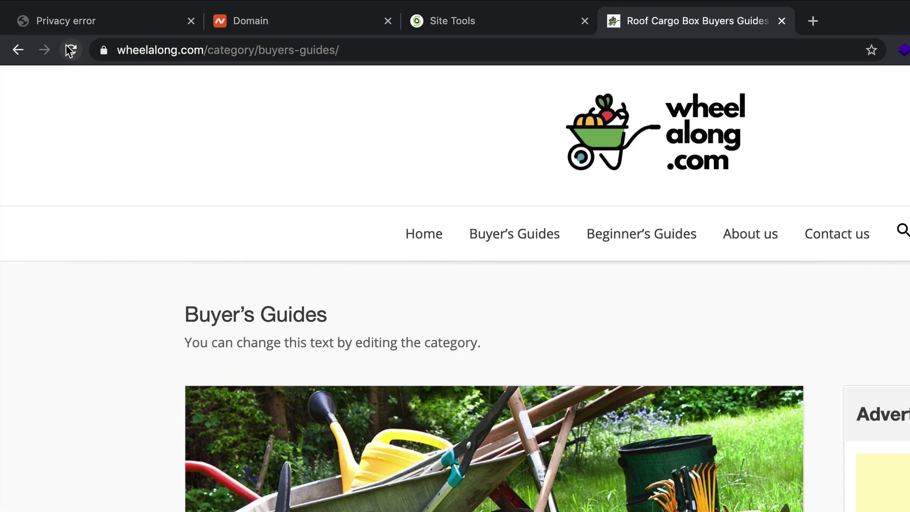
click(112, 78)
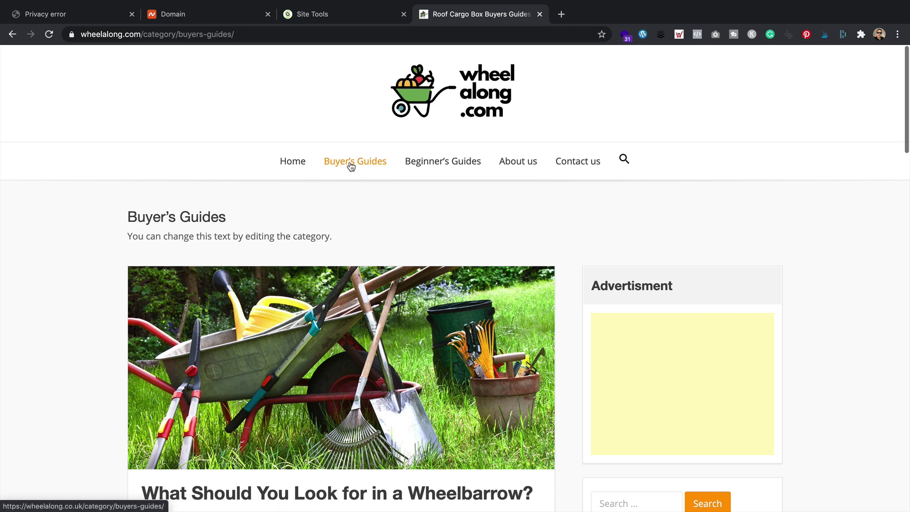
Step: Check the Beginner's Guides and About us pages, then select the URL path
click(444, 163)
click(529, 165)
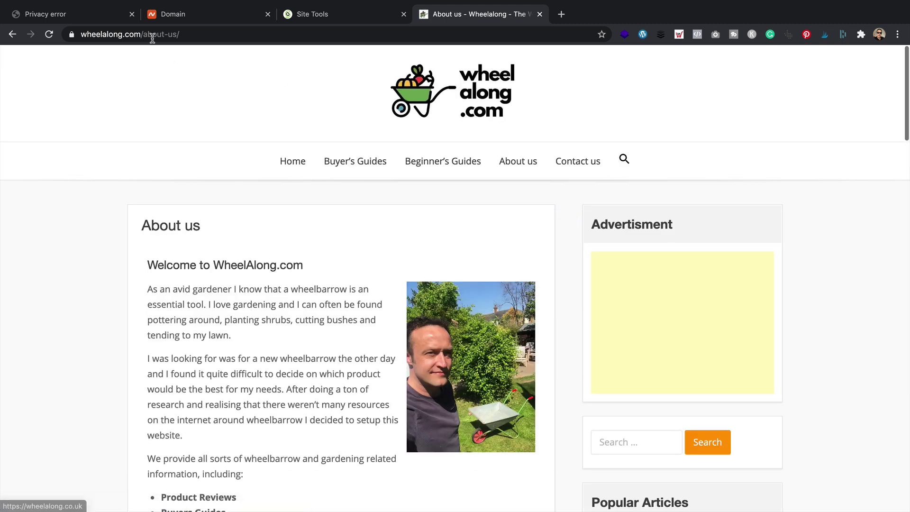
drag(142, 34, 282, 37)
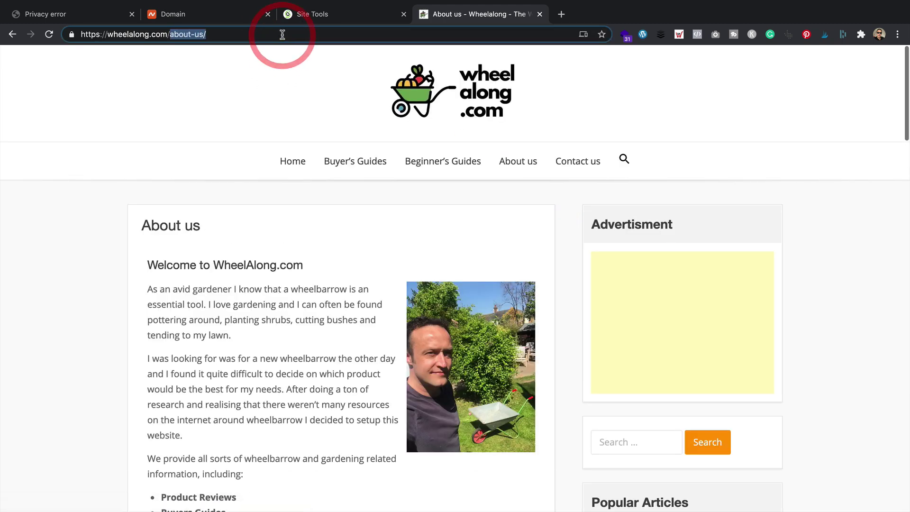
Step: Go to wp-admin and log in with the admin username and saved password
text(wp-)
key(Return)
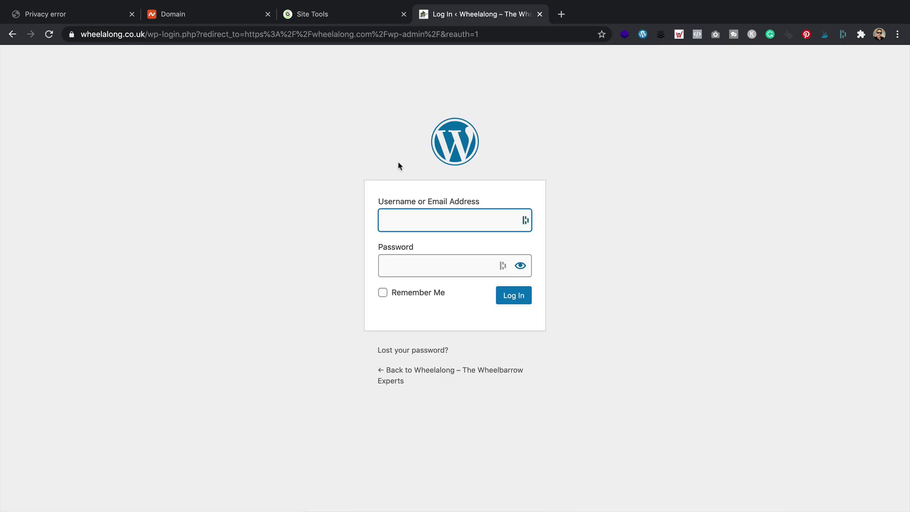
click(415, 225)
text(eagle)
key(Tab)
key(super+v)
click(521, 298)
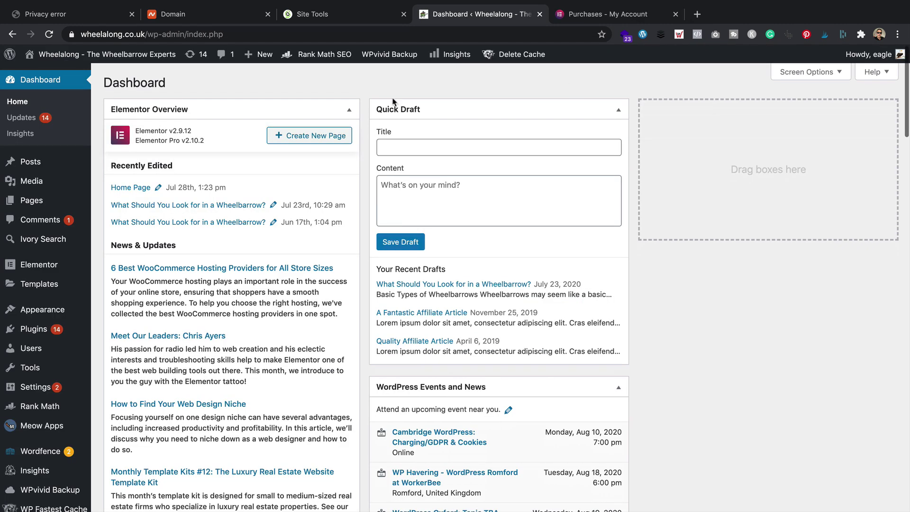
mouse_move(53, 391)
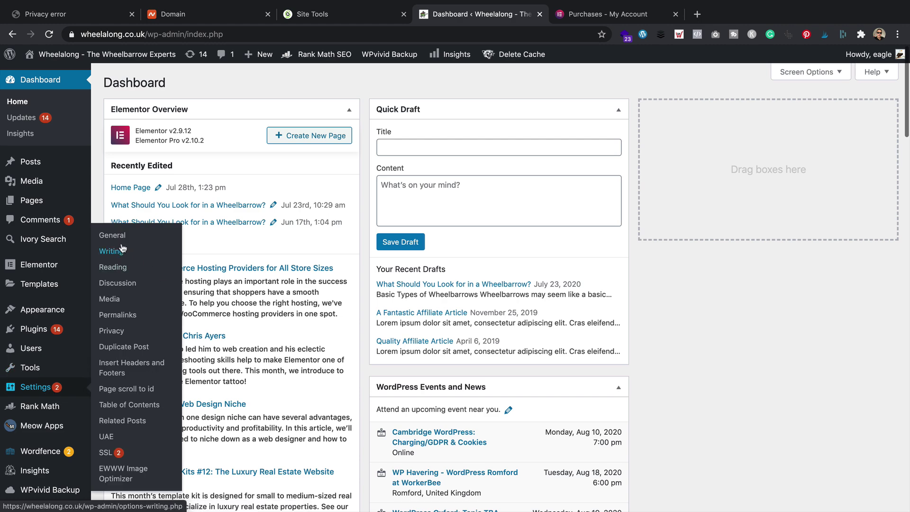
click(134, 237)
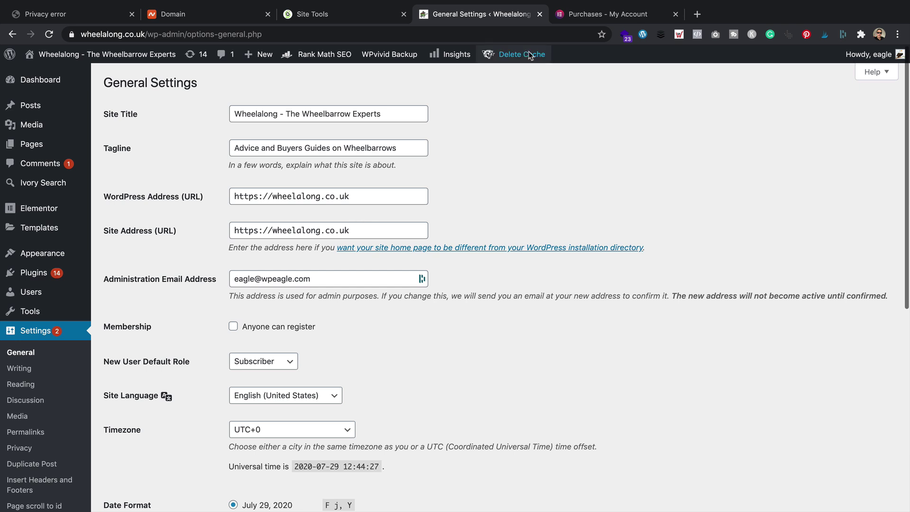
mouse_move(527, 52)
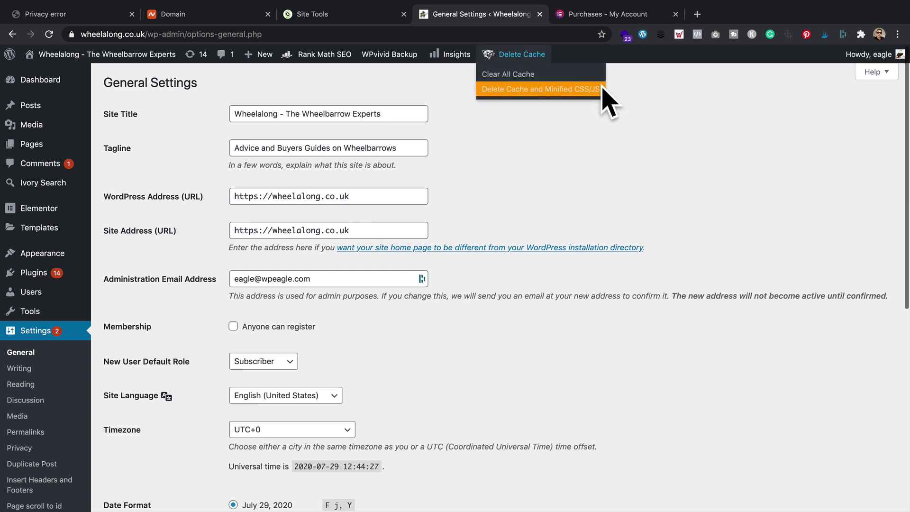
click(533, 91)
click(530, 199)
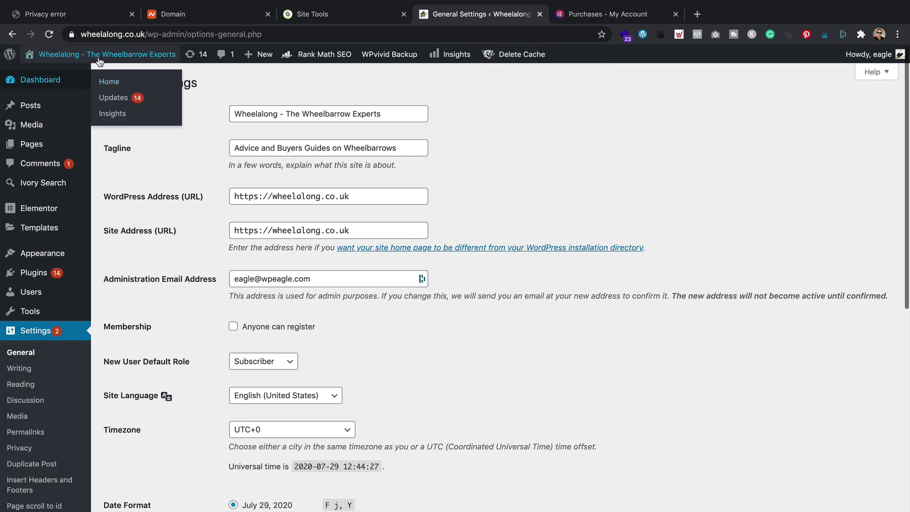
Step: Visit the live site, check Buyer's Guides and About us, and close extra tabs
click(89, 72)
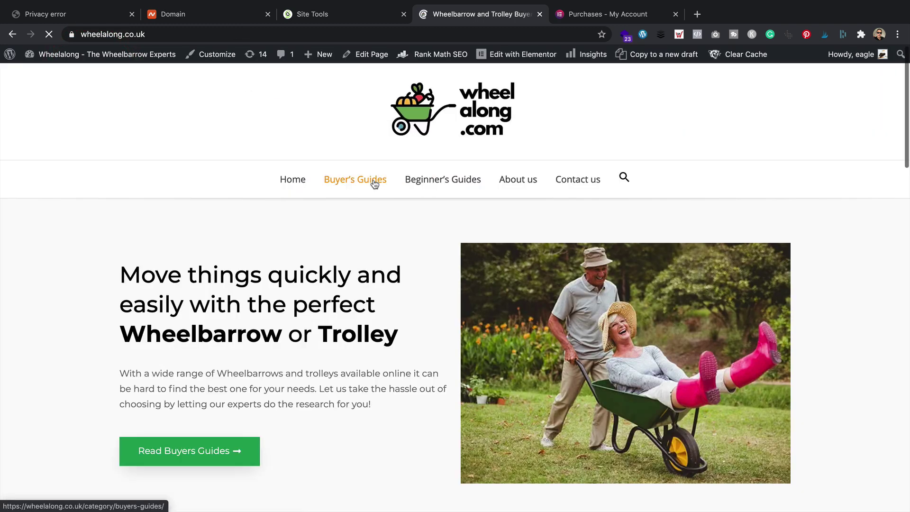
click(368, 184)
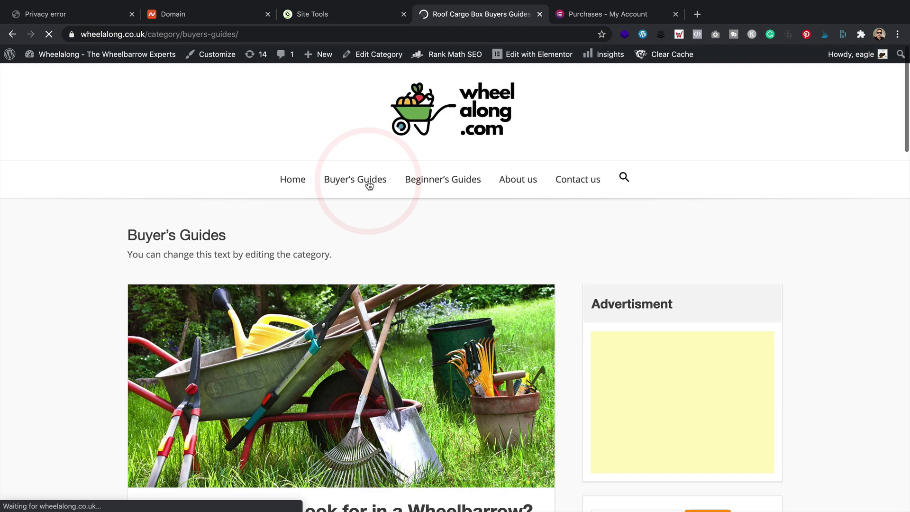
click(517, 187)
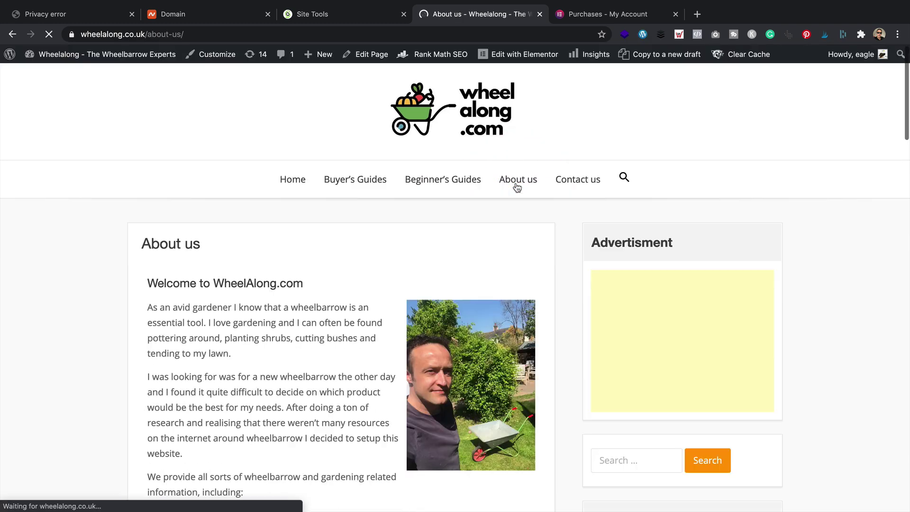
click(132, 14)
click(132, 14)
Step: Load the About us page on wheelalong.com by changing .co.uk to .com
click(142, 34)
click(174, 34)
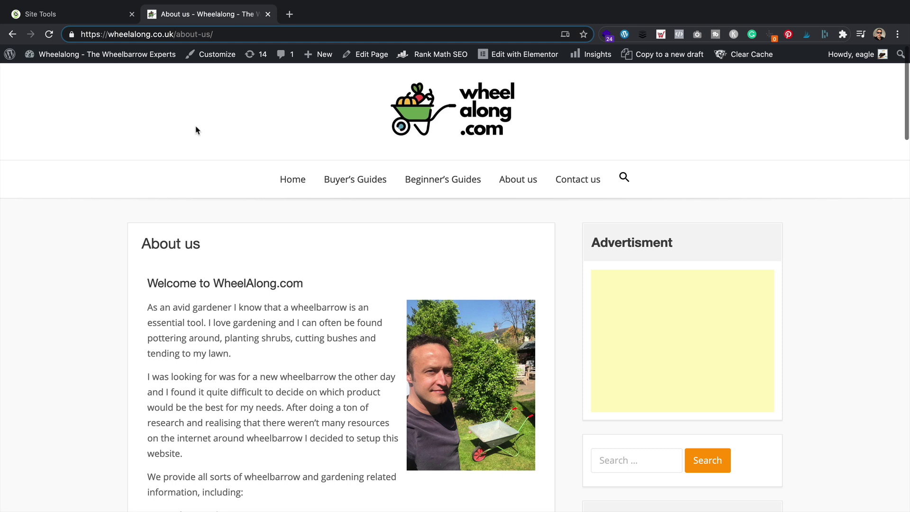
key(BackSpace)
key(BackSpace)
key(BackSpace)
text(m)
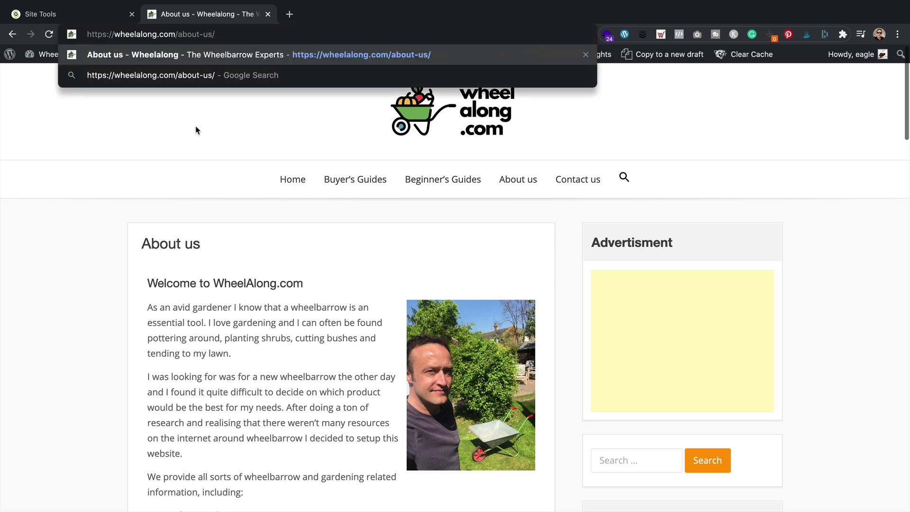
key(Return)
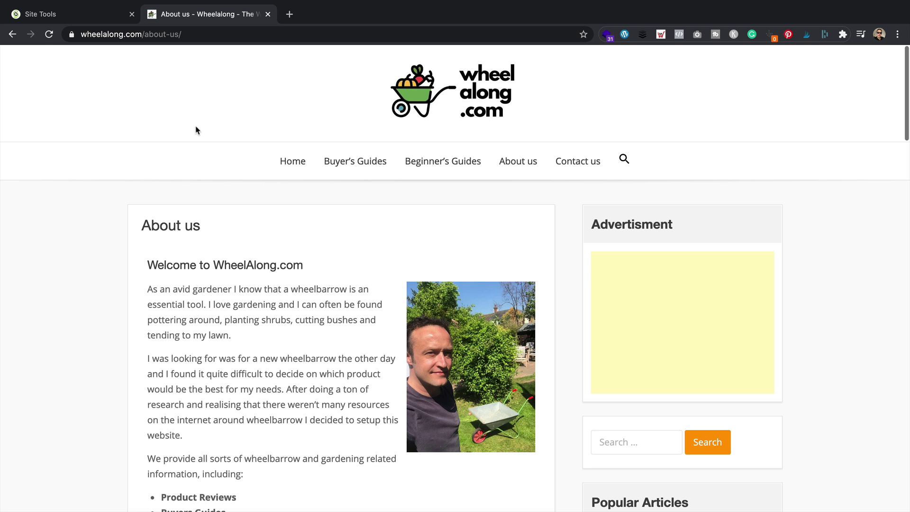
Step: Open public_html/.htaccess for editing in SiteGround's File Manager
click(73, 16)
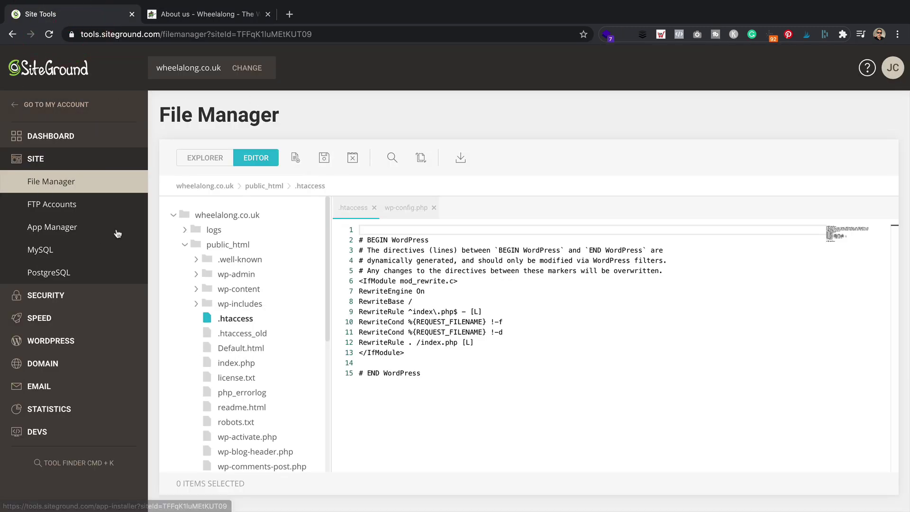
click(59, 136)
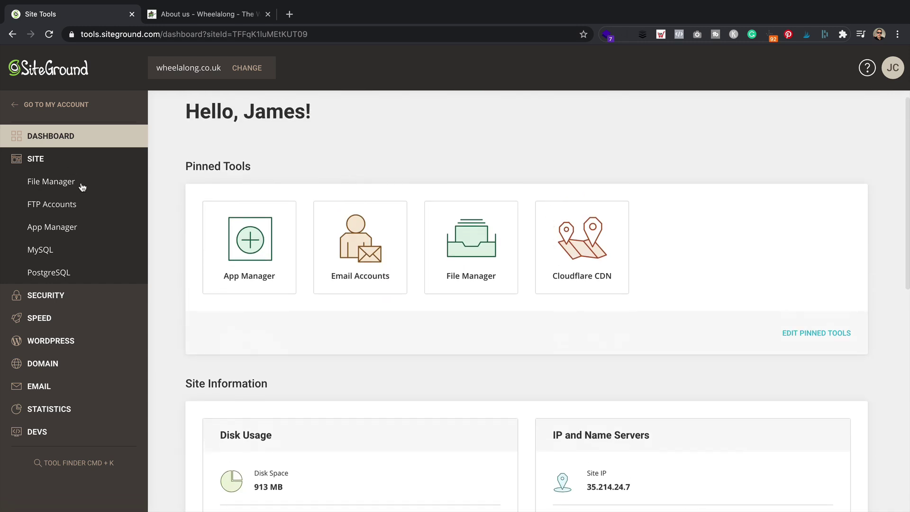
click(81, 183)
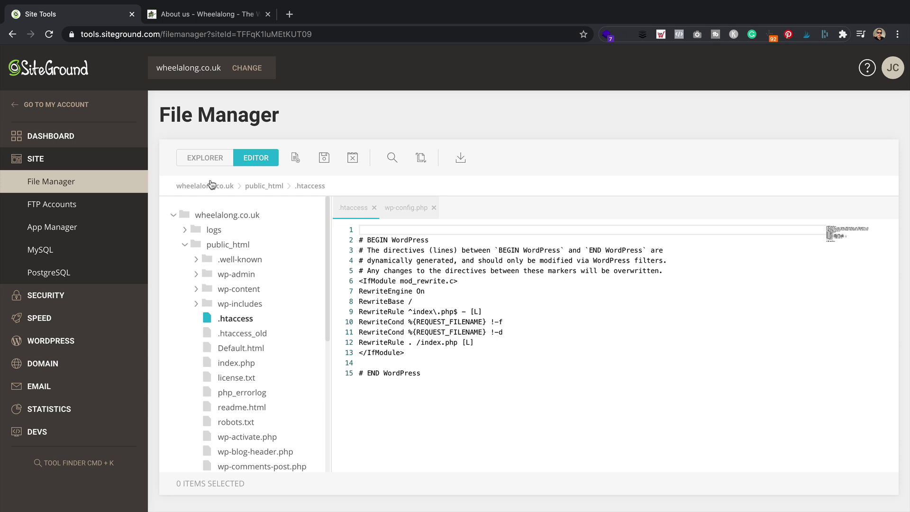
click(223, 188)
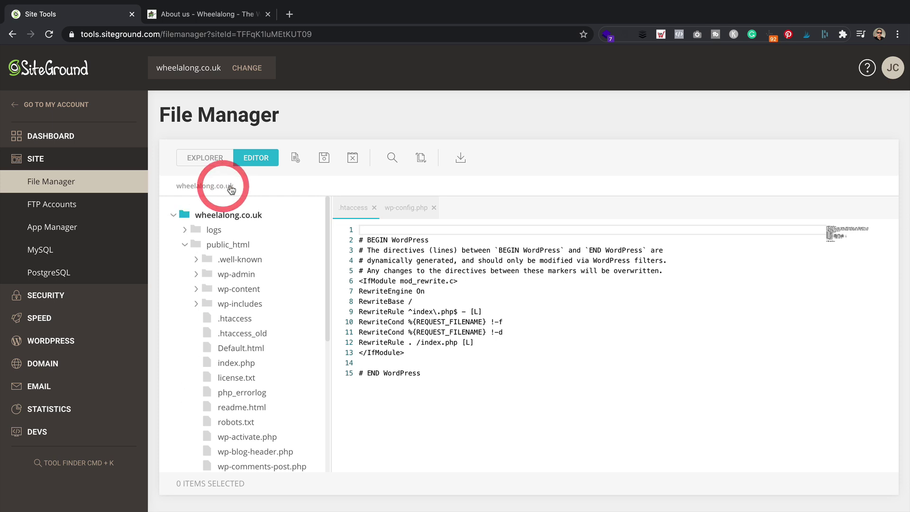
click(174, 217)
scroll(174, 217, down, 5)
scroll(174, 218, up, 5)
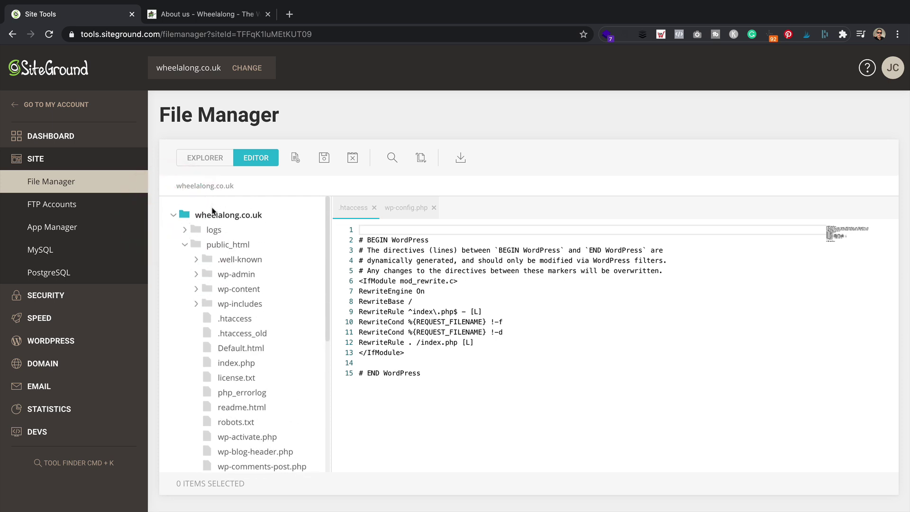
click(213, 217)
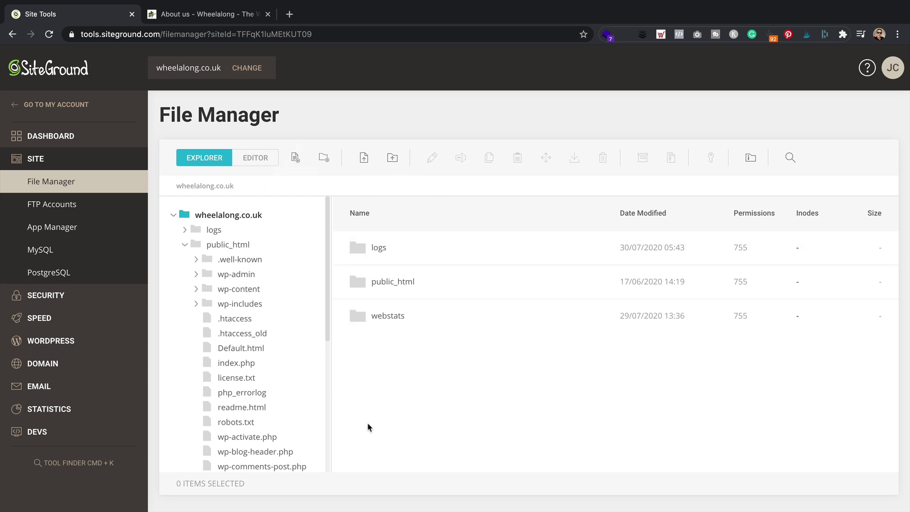
double_click(381, 282)
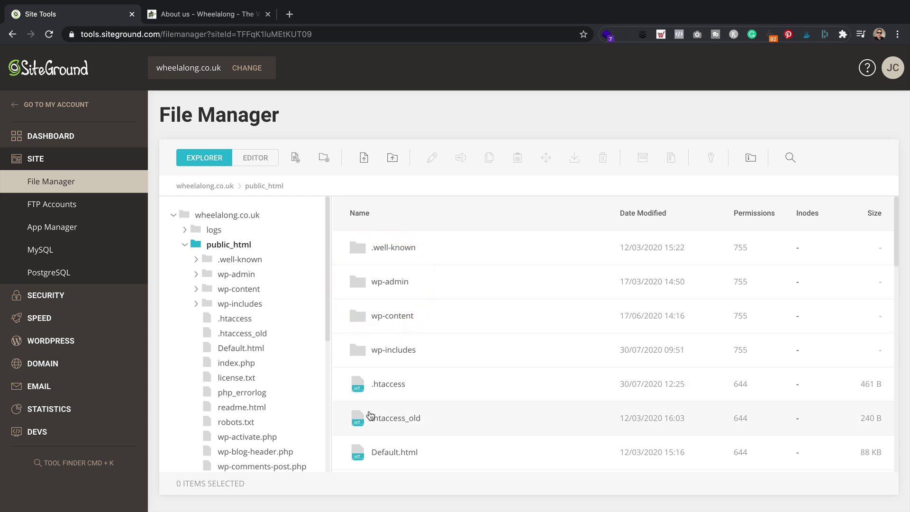
double_click(397, 386)
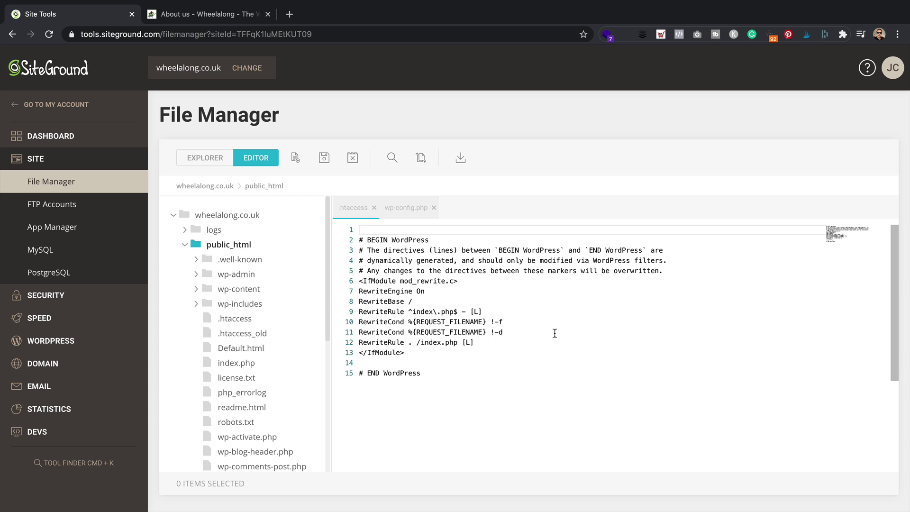
text(<IfModule mod_rewrite.c> RewriteEngine on RewriteCond %{HTTP_HOST} ^wheelalong.com [NC,OR] RewriteCond %{HTTP_HOST} ^www.wheelalong.com [NC] RewriteRule ^(.*)$ https://wheelalong.co.uk/$1 [L,R=301,NC] </IfModule>)
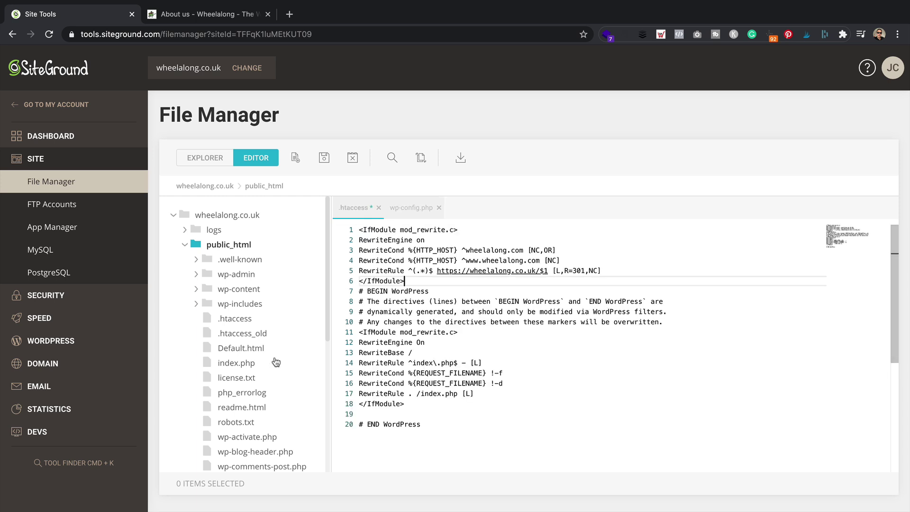
drag(418, 282, 353, 231)
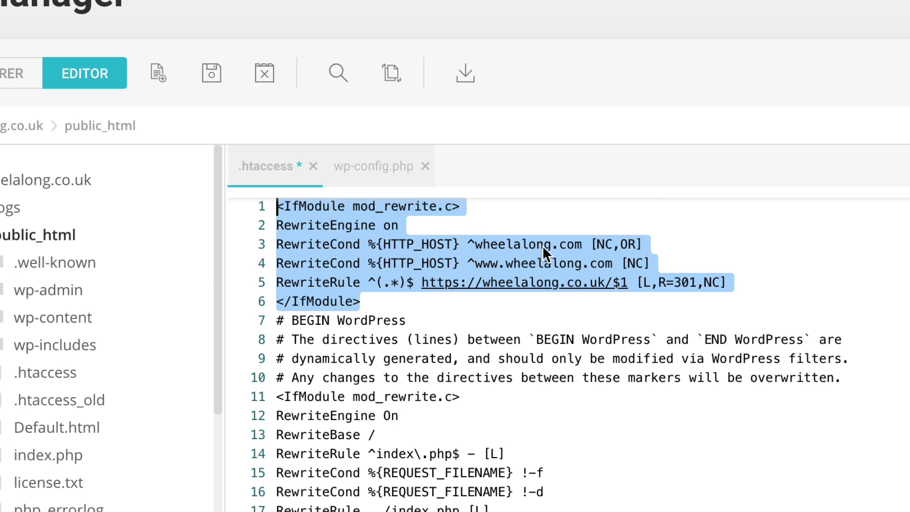
click(584, 244)
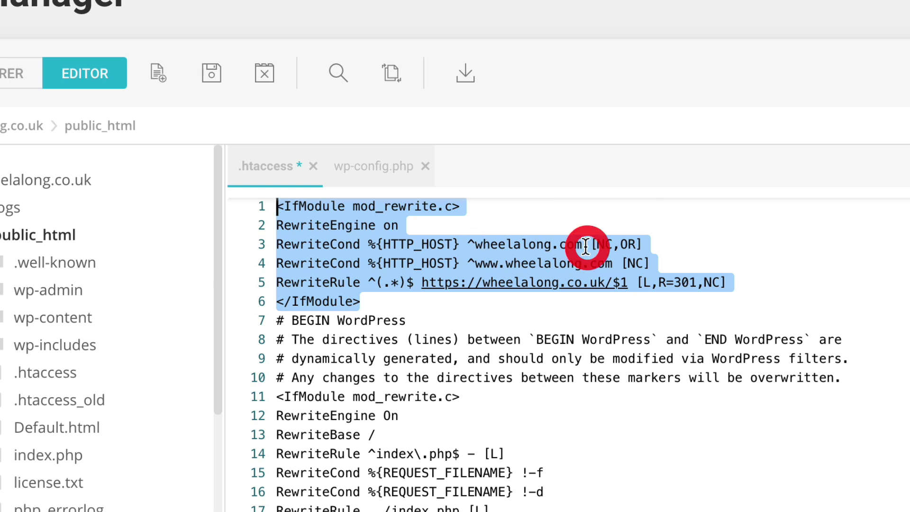
click(528, 358)
click(483, 244)
drag(475, 244, 607, 282)
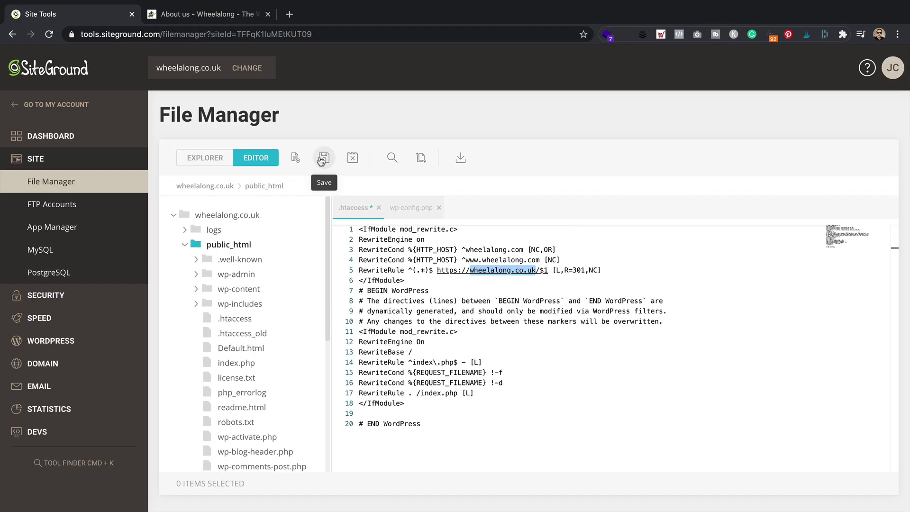
click(211, 72)
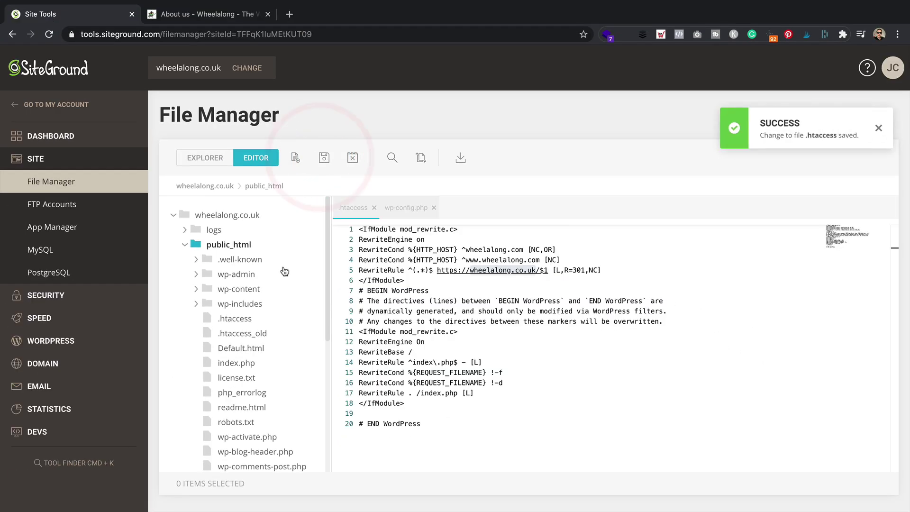
Step: Reload the About us page to confirm it now loads at wheelalong.co.uk/about-us/
click(212, 14)
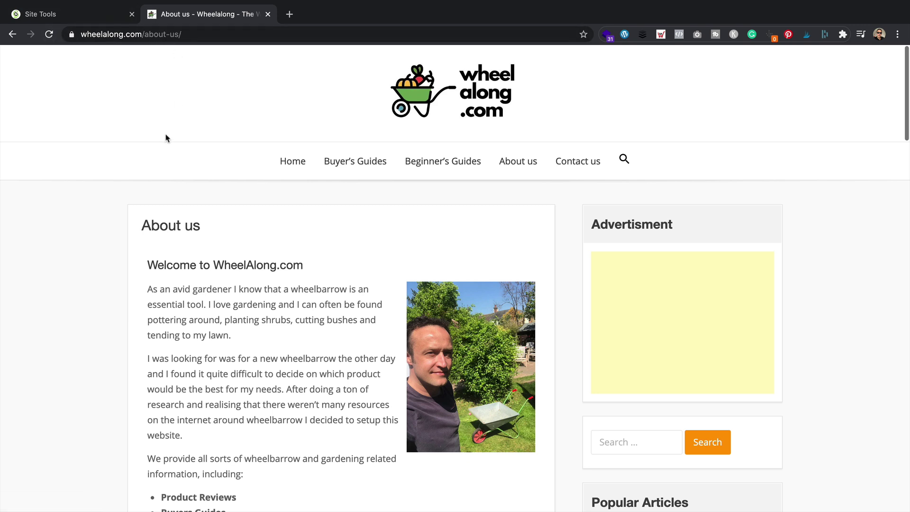
click(49, 34)
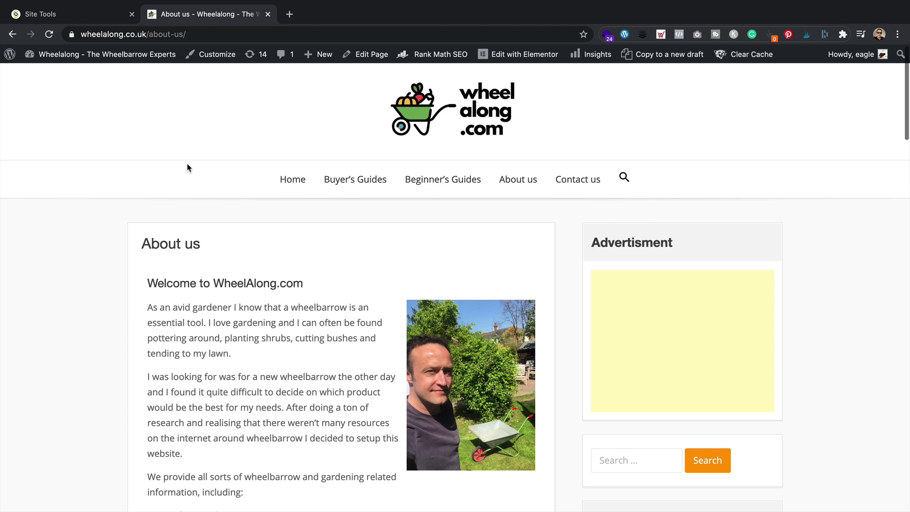
Step: Search Google for Google Analytics in a new browser tab
key(super+t)
text(googla ama)
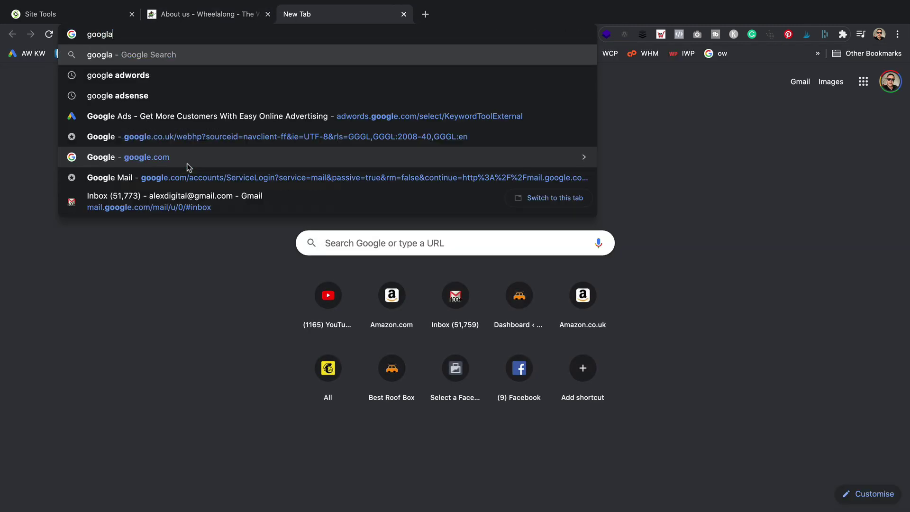
key(BackSpace)
key(BackSpace)
key(BackSpace)
key(BackSpace)
key(BackSpace)
text(e am)
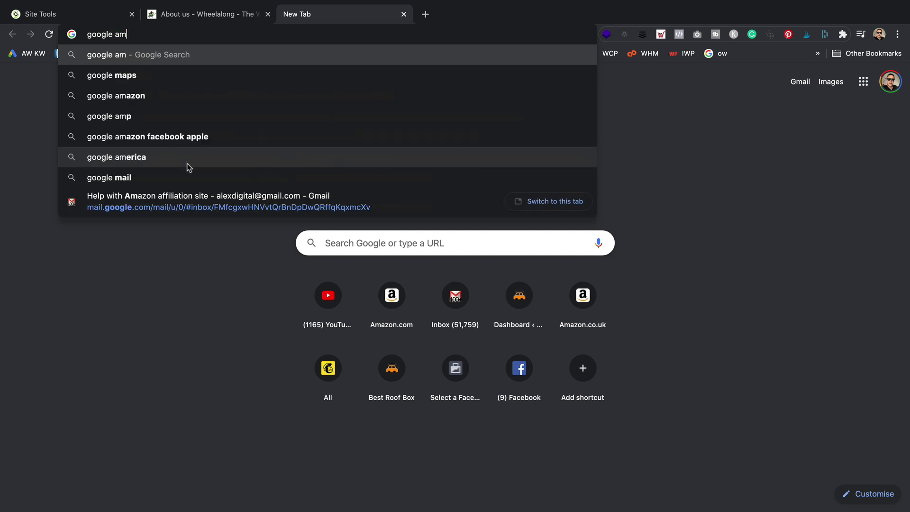
key(BackSpace)
text(na)
key(Return)
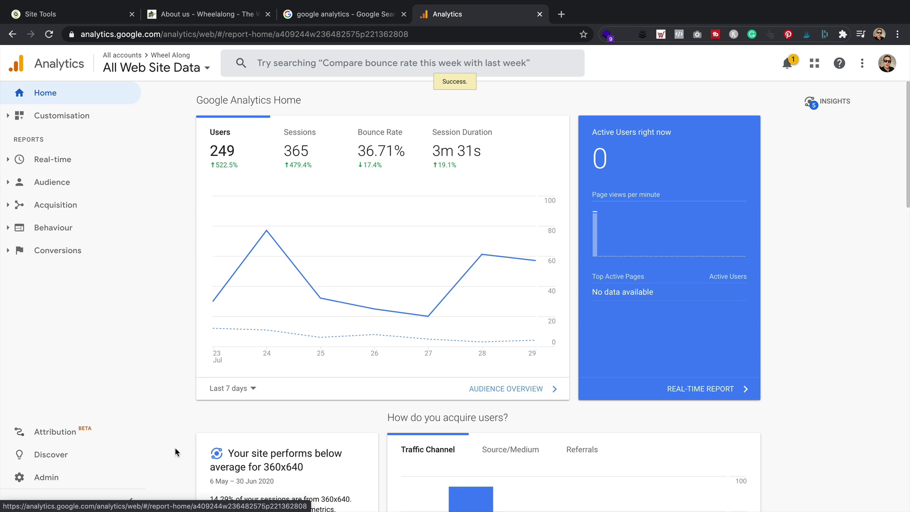
Step: Change the Analytics property's Default URL to wheelalong.co.uk and save it
click(47, 476)
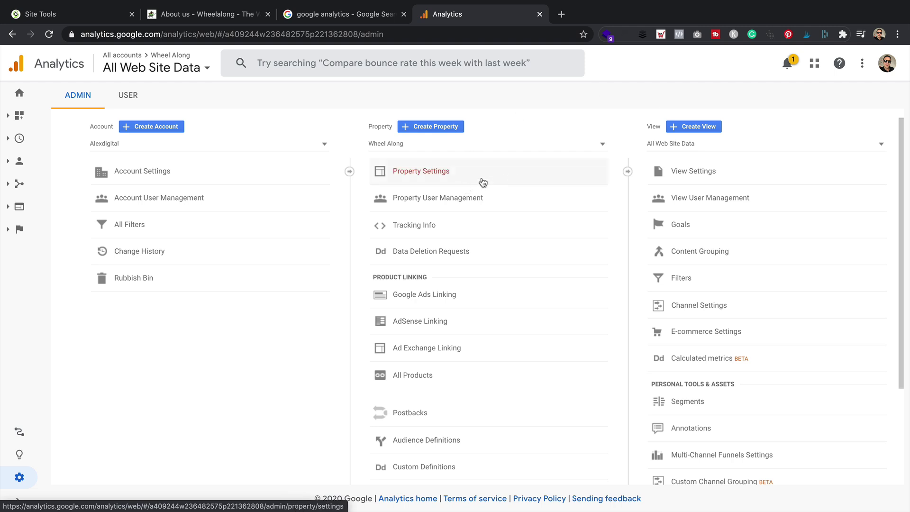
click(483, 182)
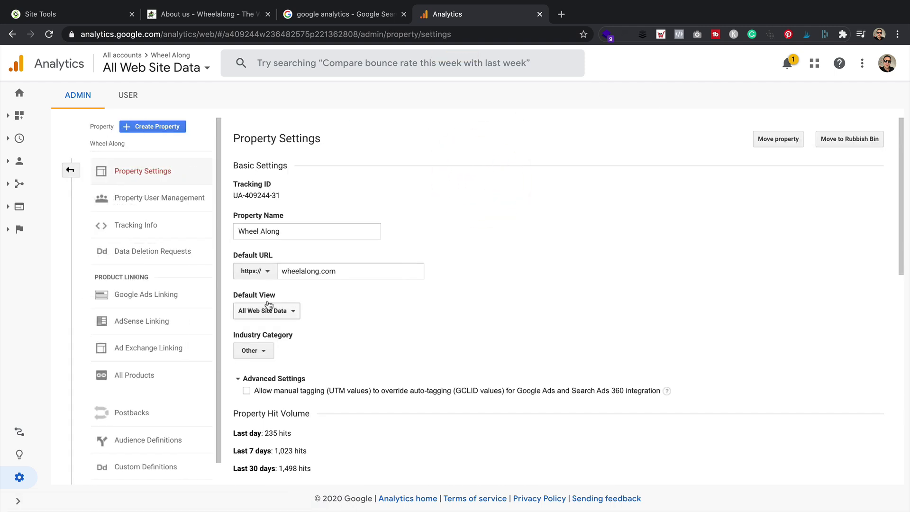
click(365, 271)
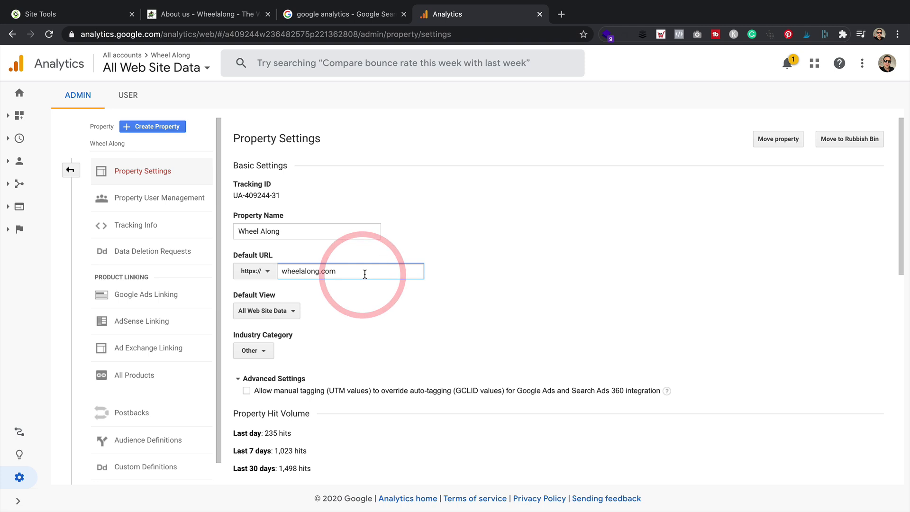
key(BackSpace)
text(.uk)
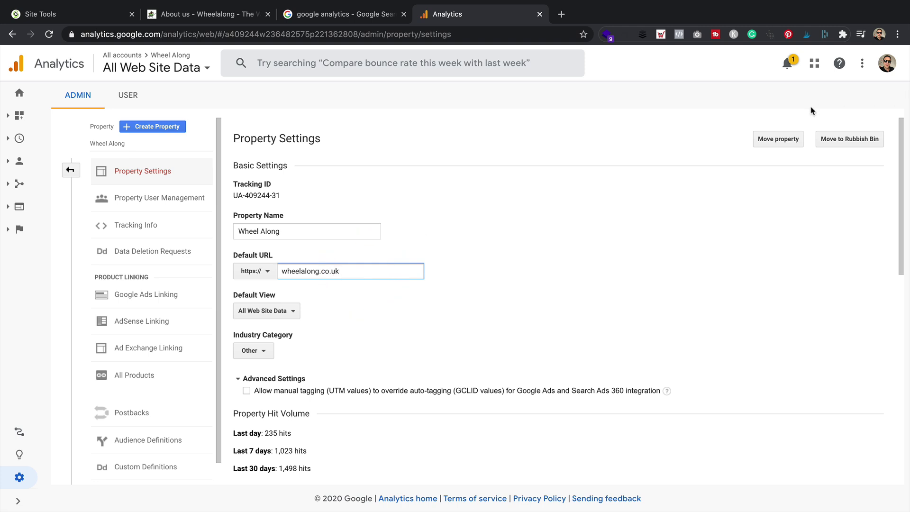
click(401, 211)
scroll(426, 199, down, 10)
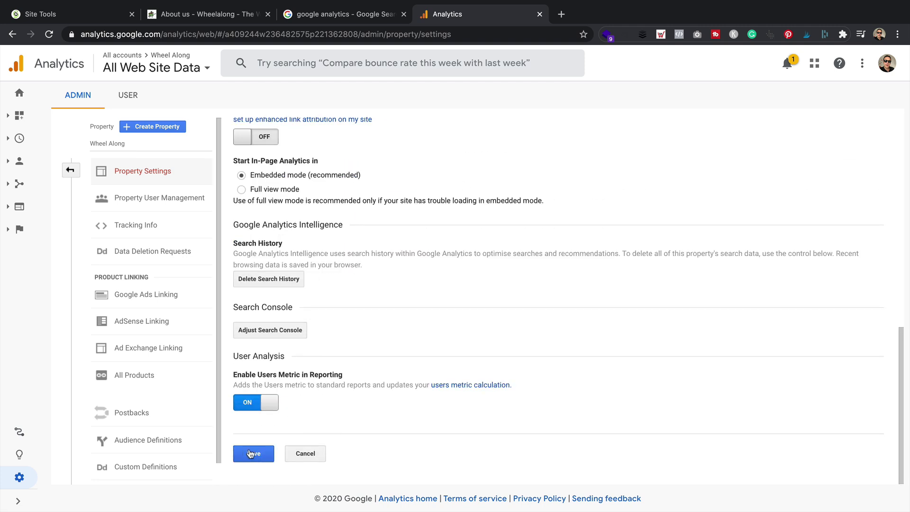
click(250, 453)
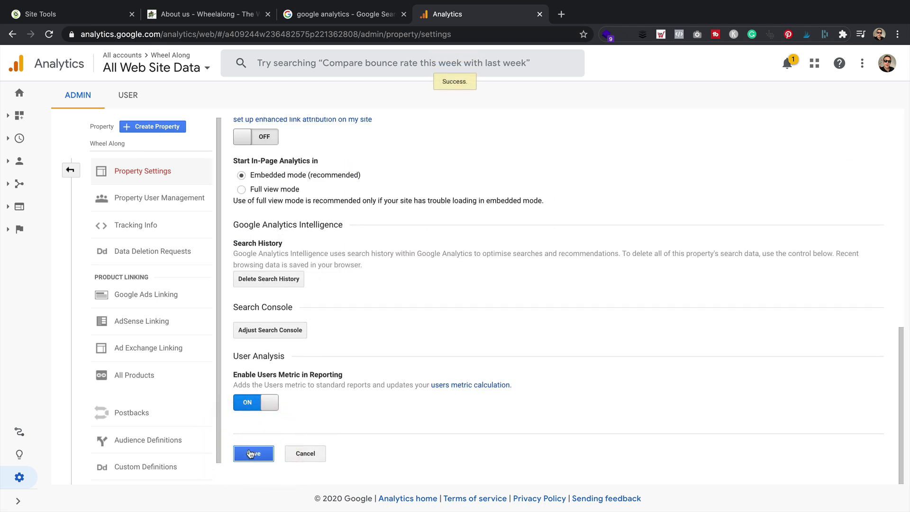
click(78, 170)
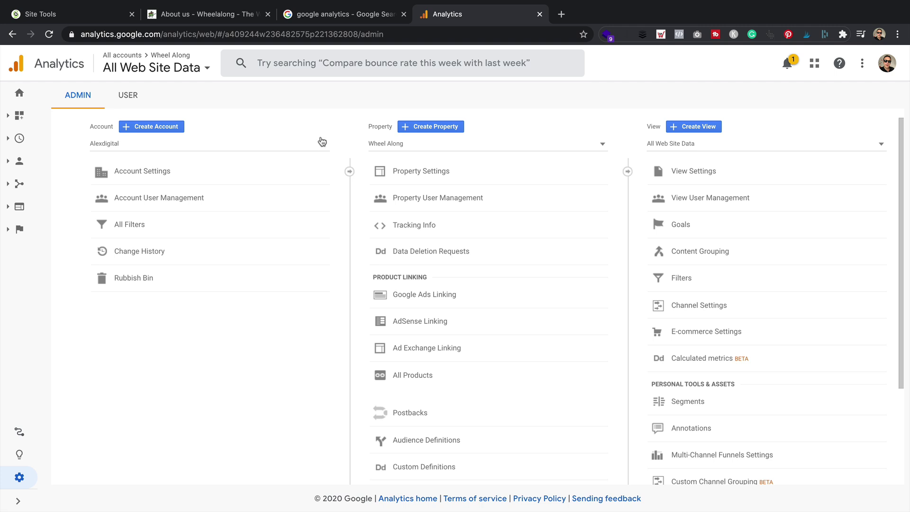
click(702, 173)
click(366, 269)
key(BackSpace)
text(.uk)
scroll(366, 270, down, 3)
click(254, 454)
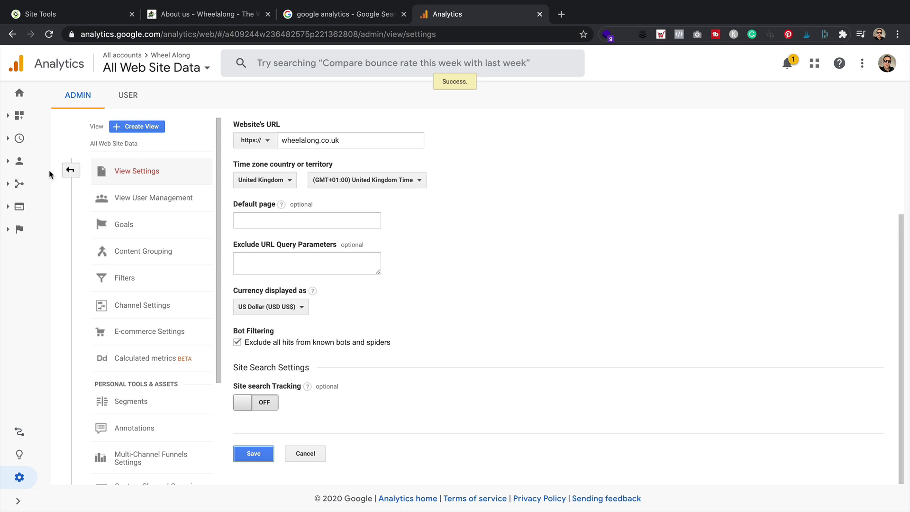
click(69, 170)
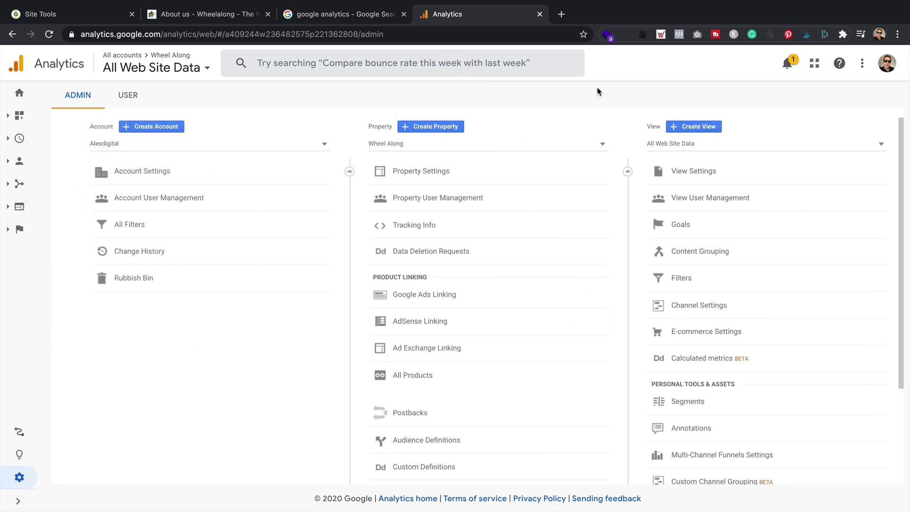
click(415, 35)
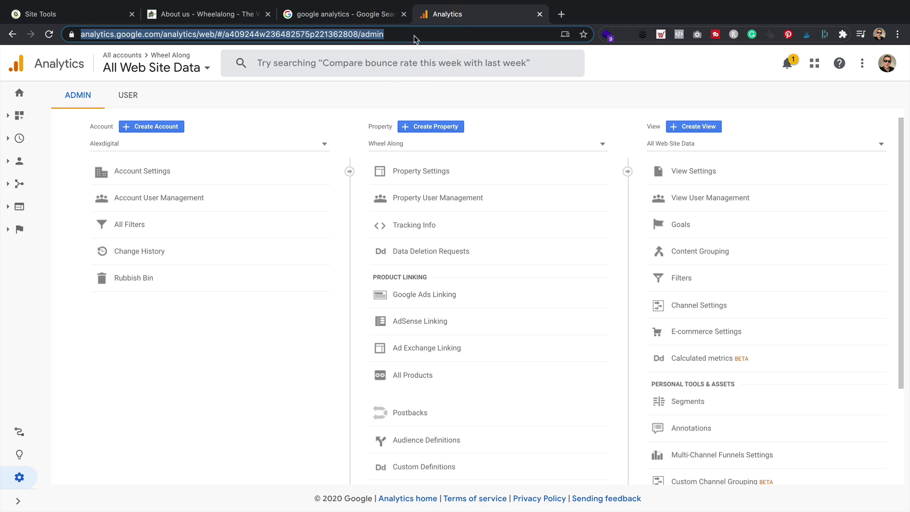
text(web)
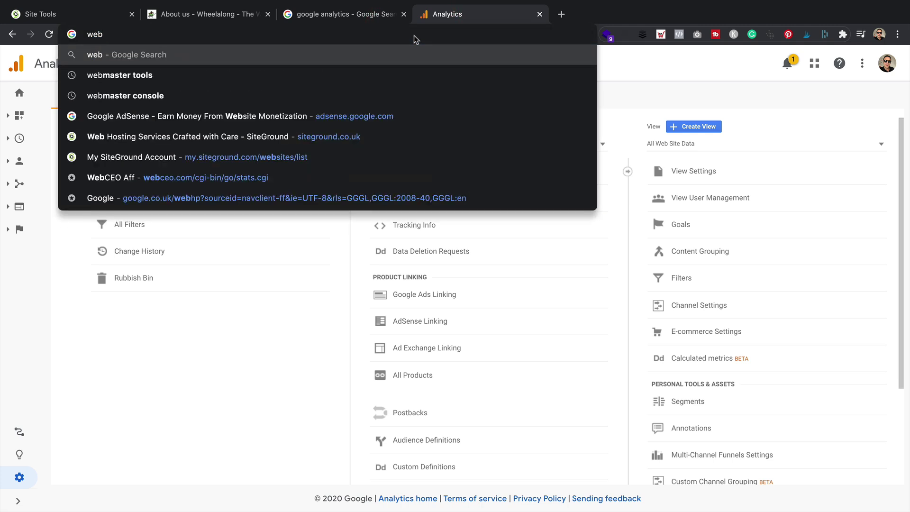
key(Down)
key(Return)
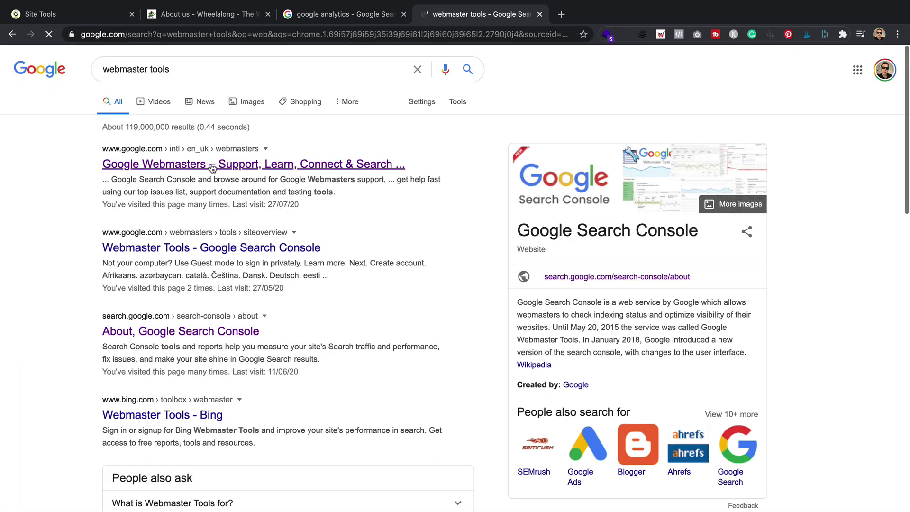
click(258, 165)
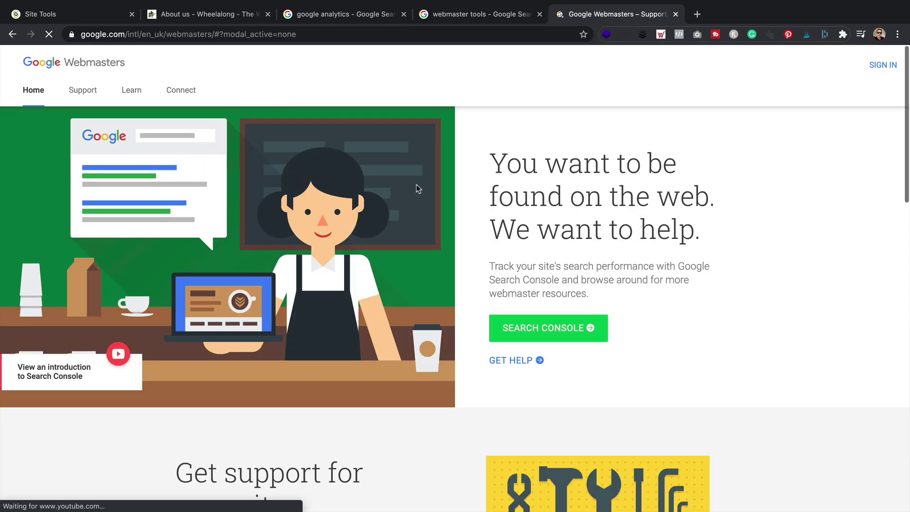
click(883, 65)
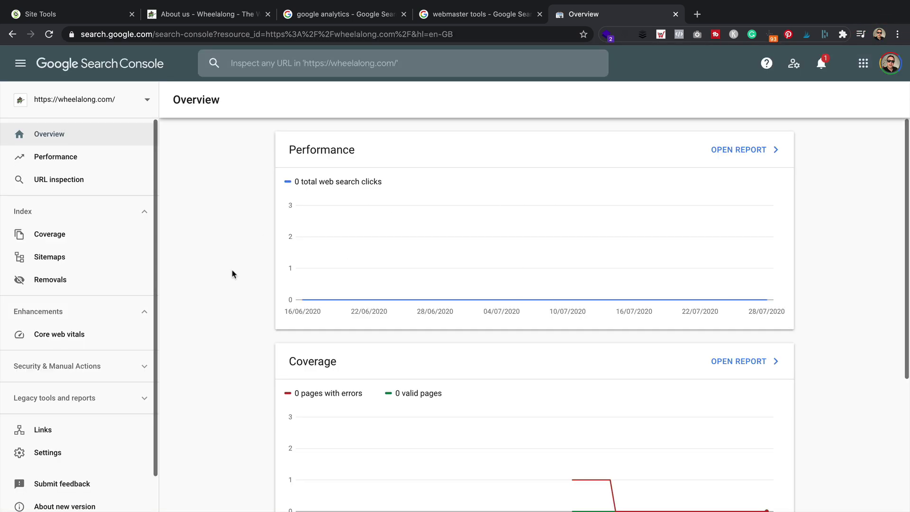
click(80, 454)
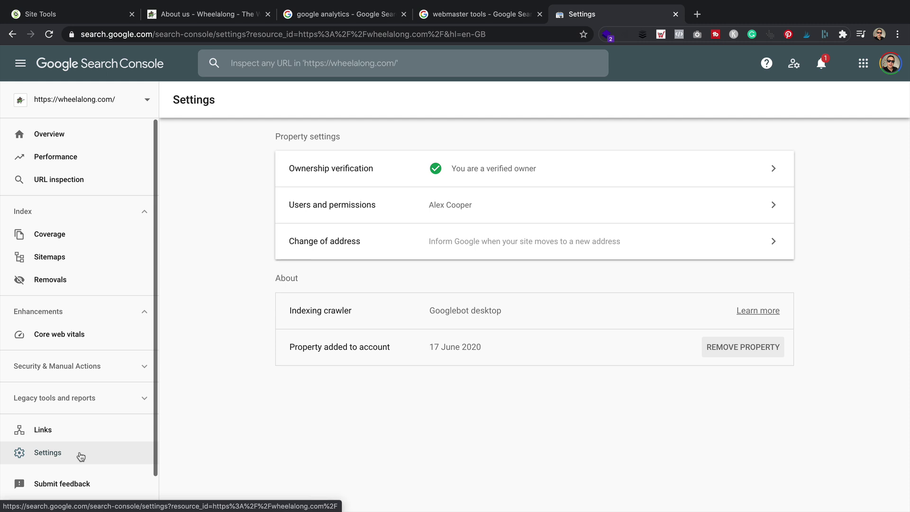
click(757, 353)
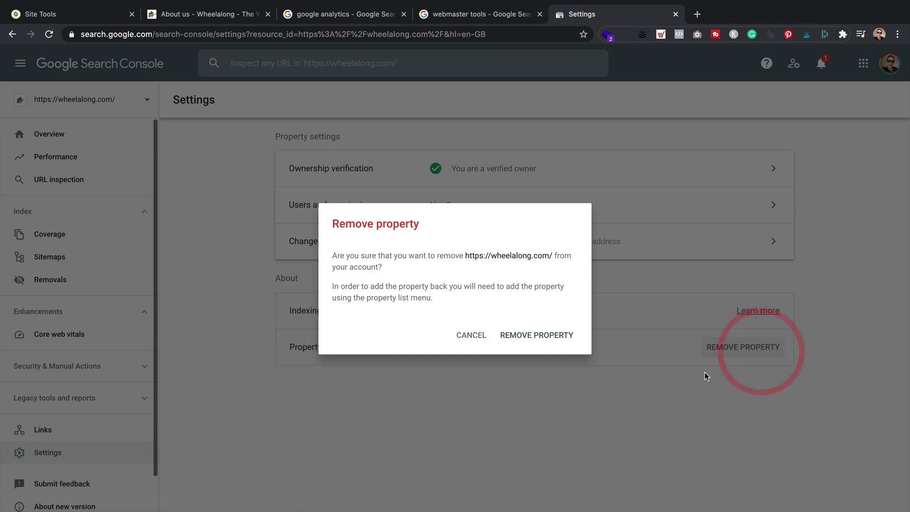
click(532, 335)
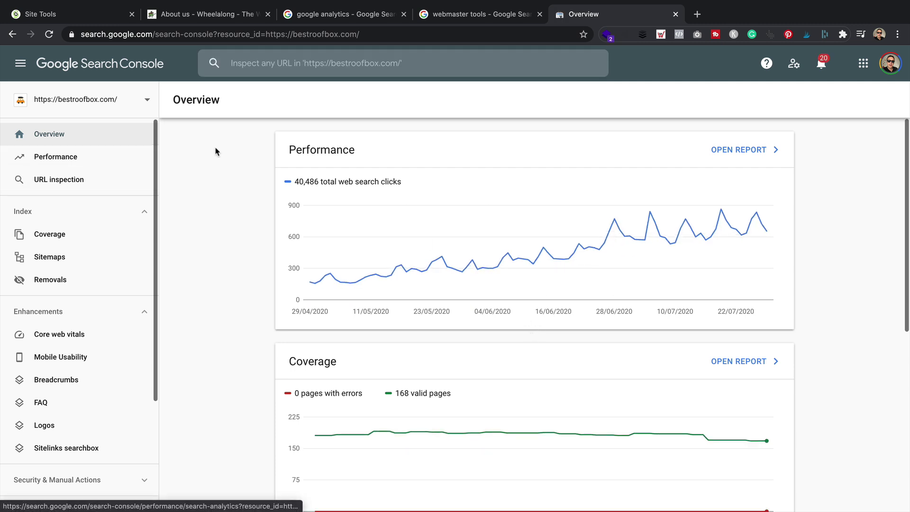
click(151, 103)
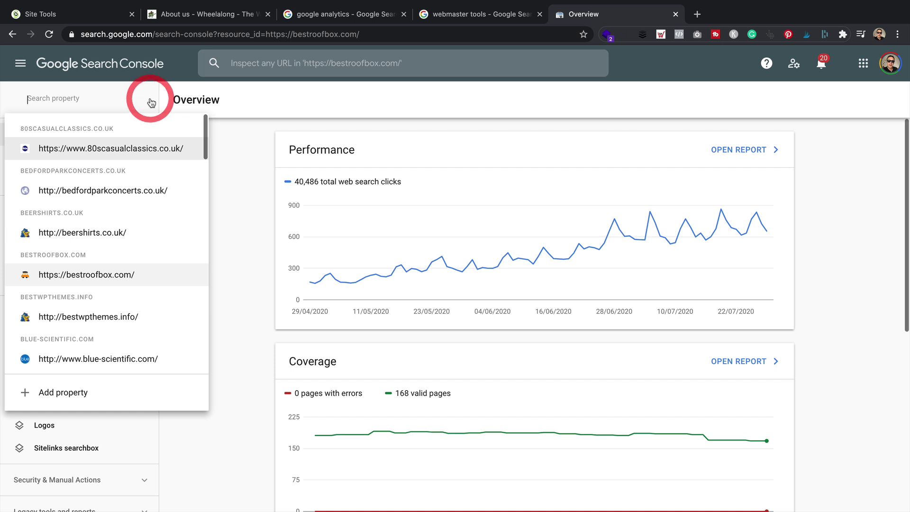
click(103, 393)
click(555, 234)
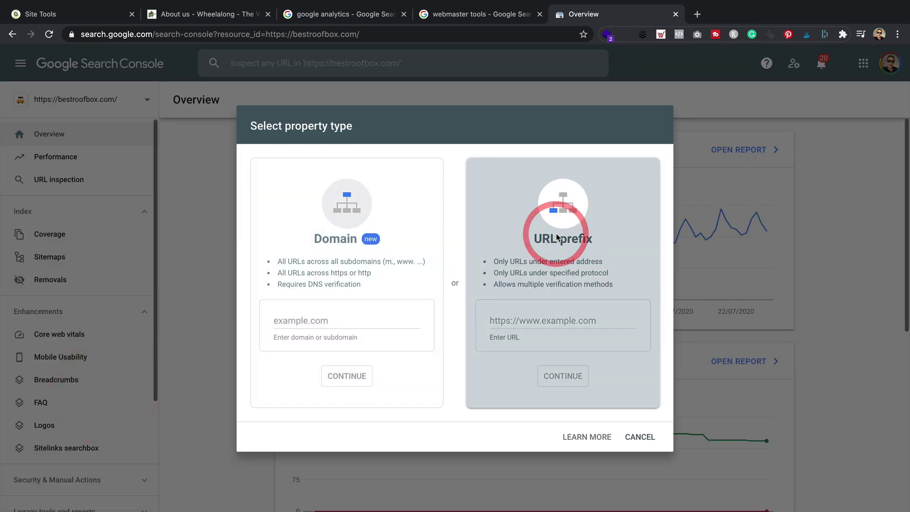
click(555, 323)
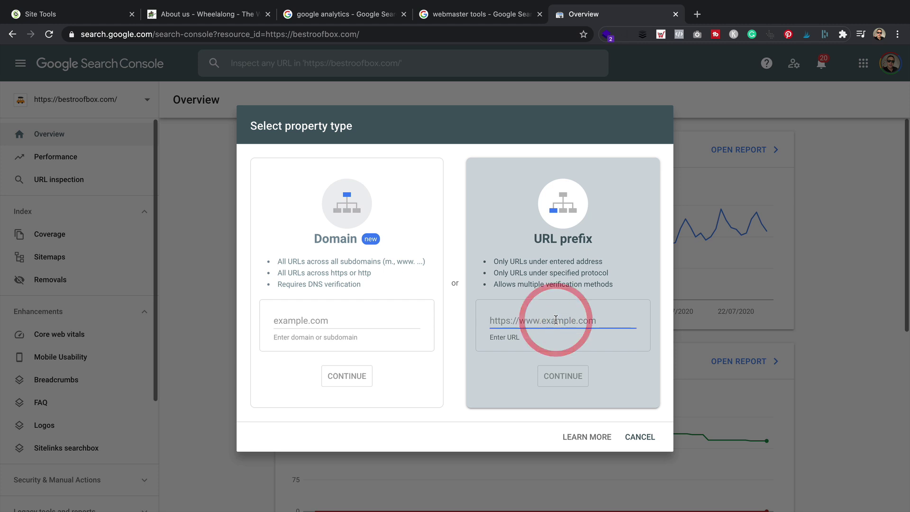
text(https://)
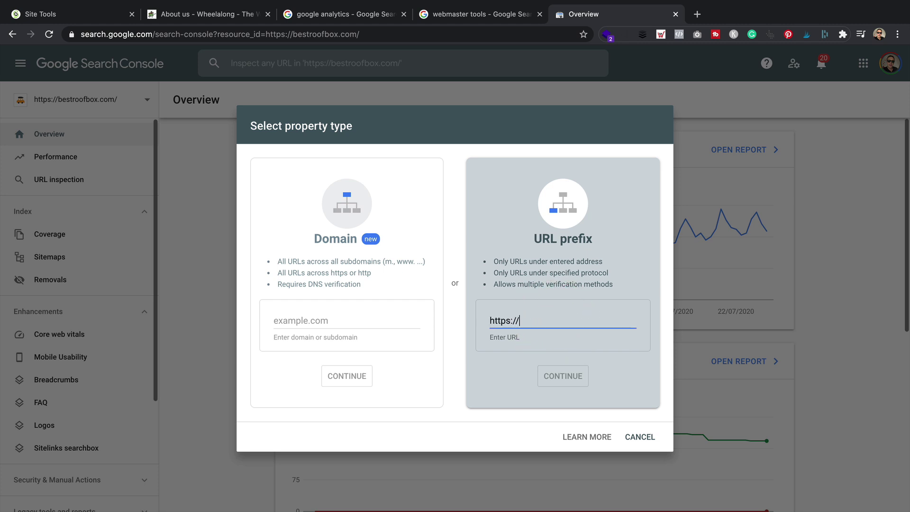
text(wheelalong.co.uk)
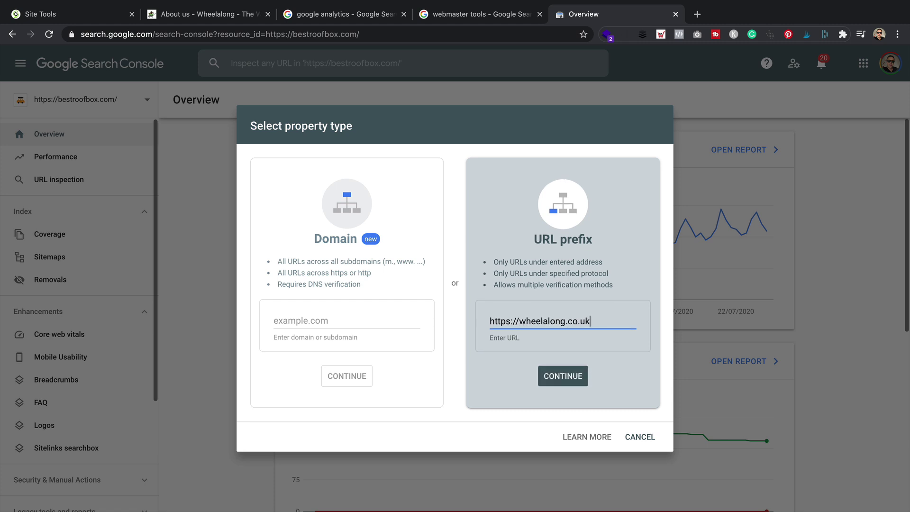
click(566, 375)
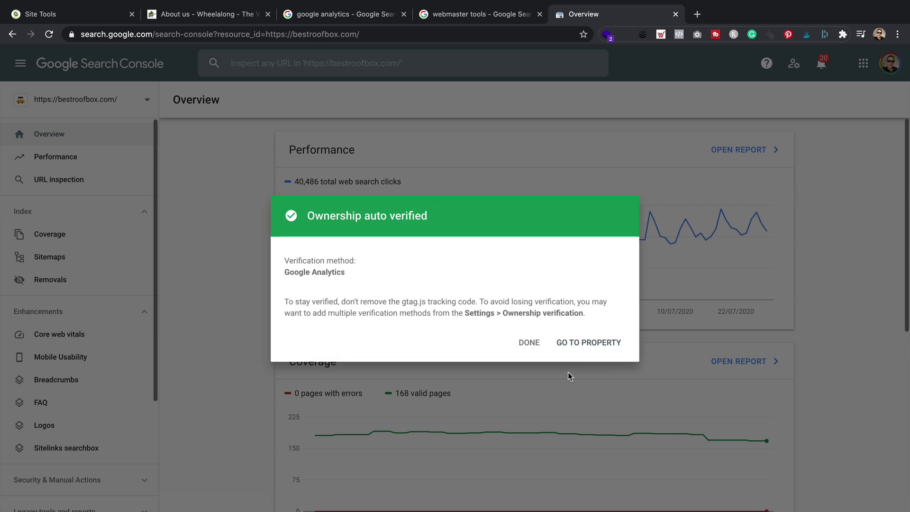
click(595, 342)
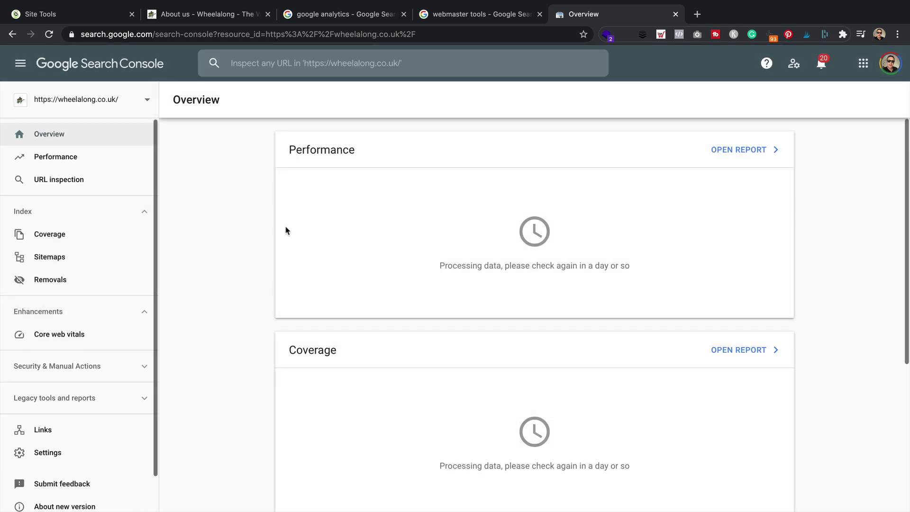
Step: Open the Sitemaps report, then select sitemap_index.xml in Rank Math's Sitemap Settings
click(83, 258)
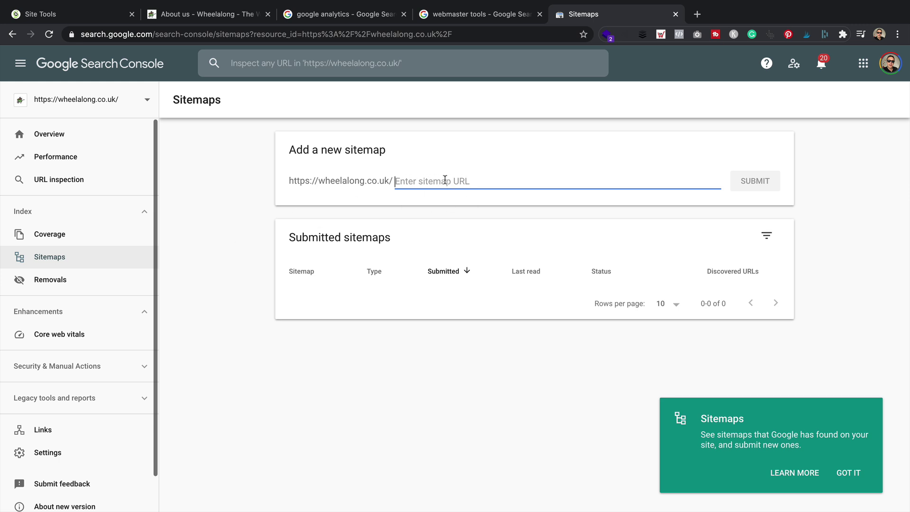
click(221, 23)
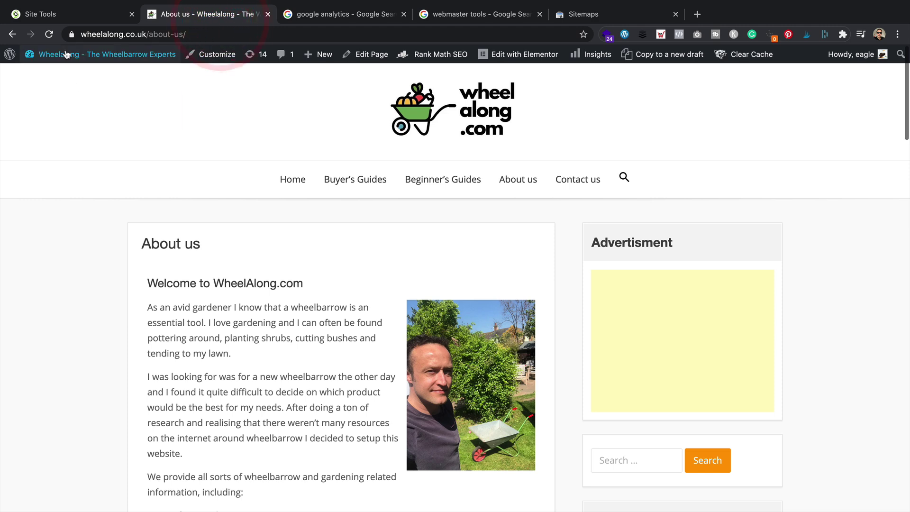
mouse_move(54, 54)
click(61, 76)
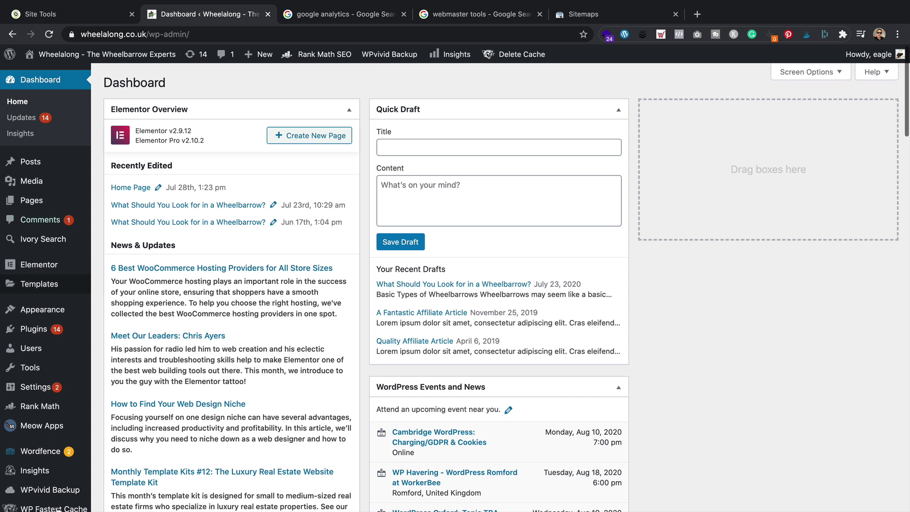
mouse_move(46, 410)
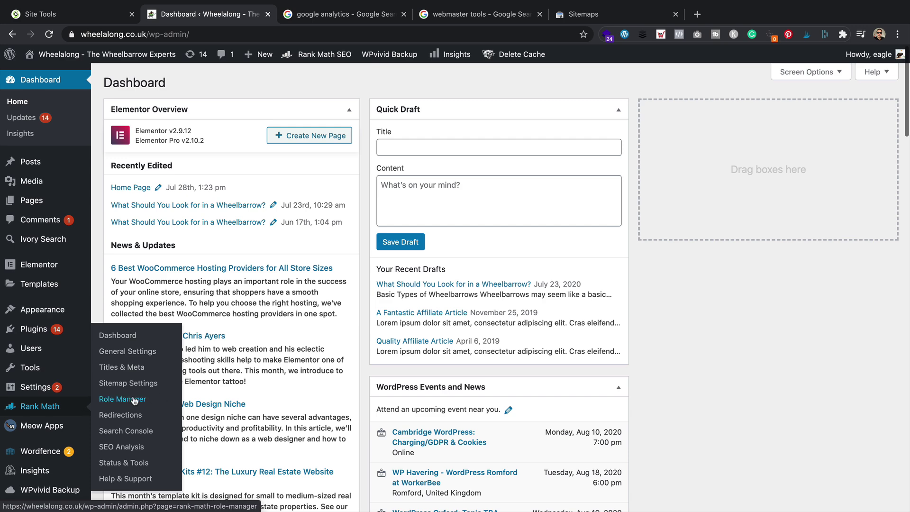
click(155, 384)
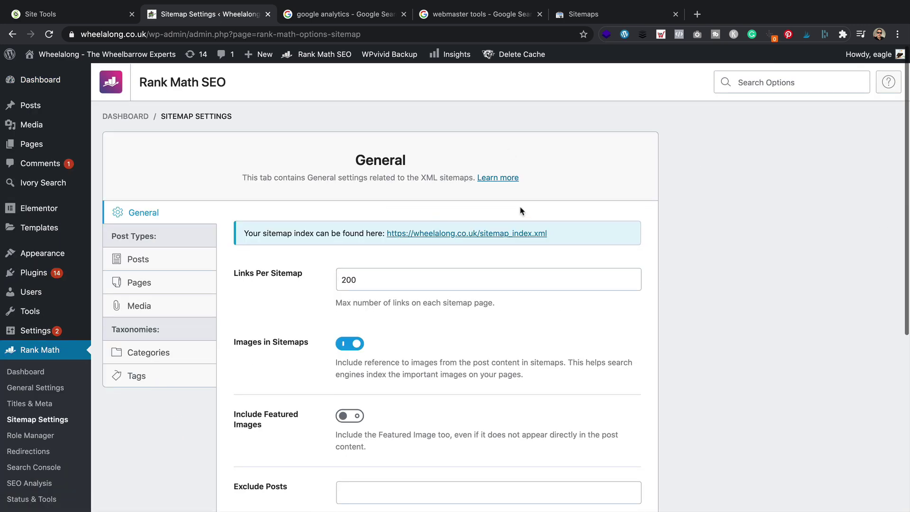
drag(548, 233, 480, 235)
key(super+c)
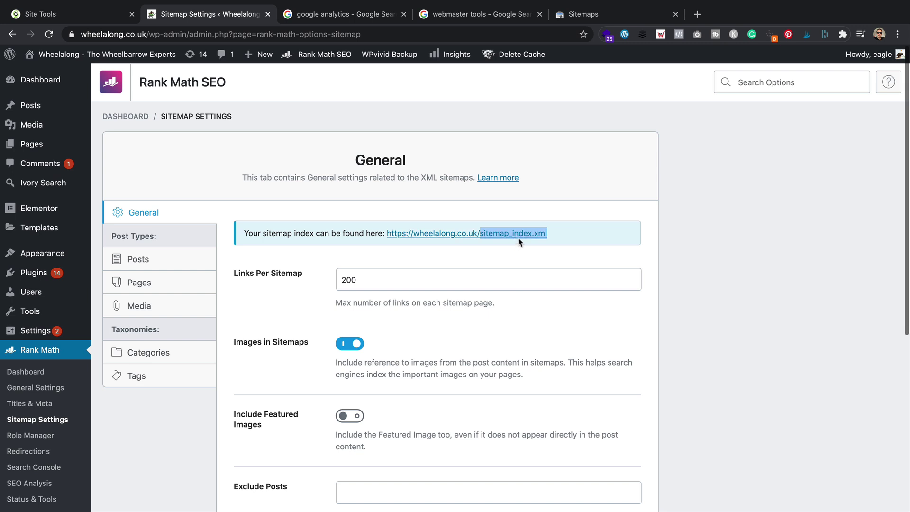
Step: Submit sitemap_index.xml as a new sitemap and open its Couldn't fetch details
click(598, 15)
click(450, 184)
key(super+v)
click(769, 184)
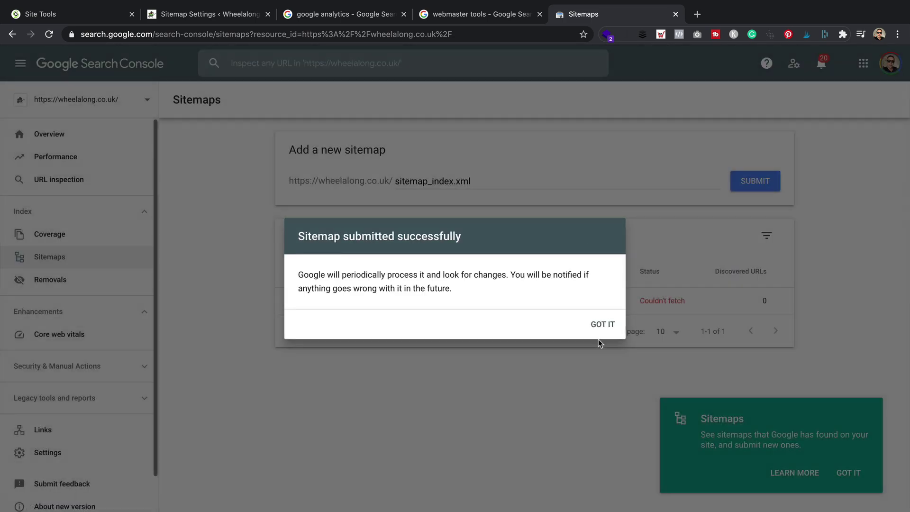
click(602, 325)
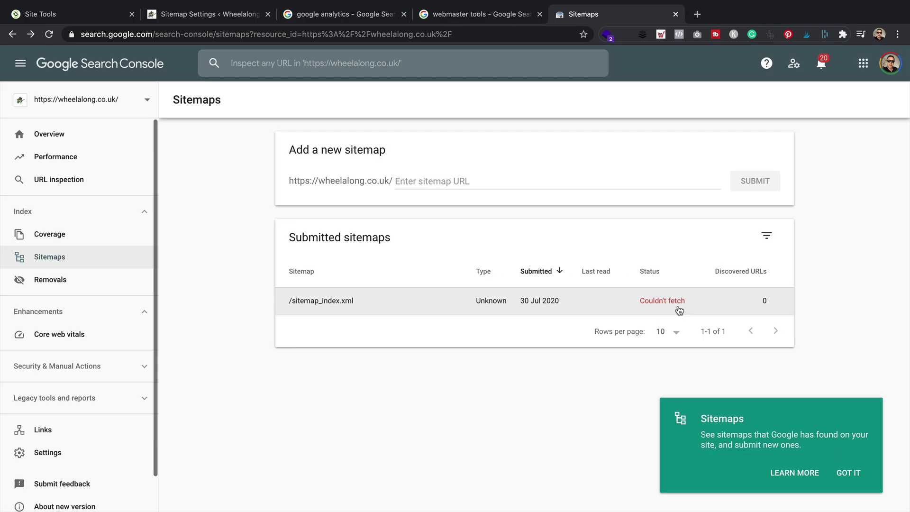
click(678, 304)
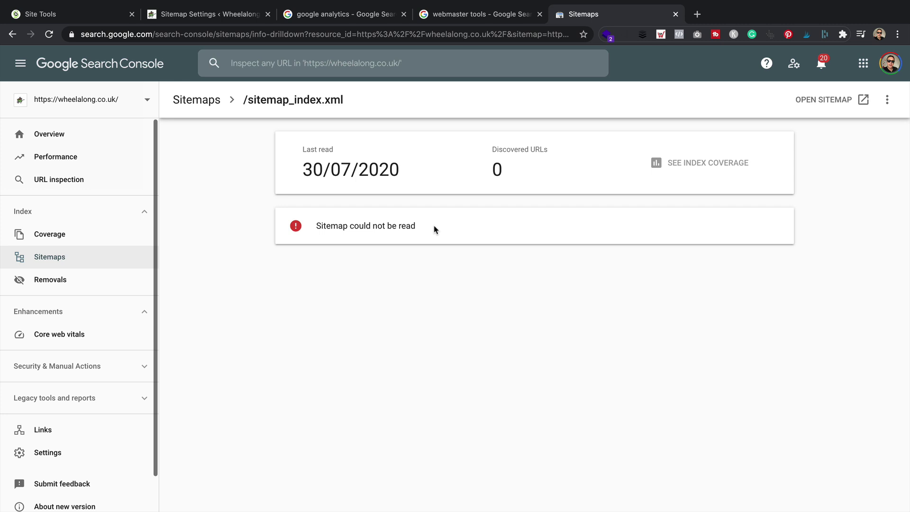
Step: Delete the WordPress site cache and minified CSS/JS
click(208, 14)
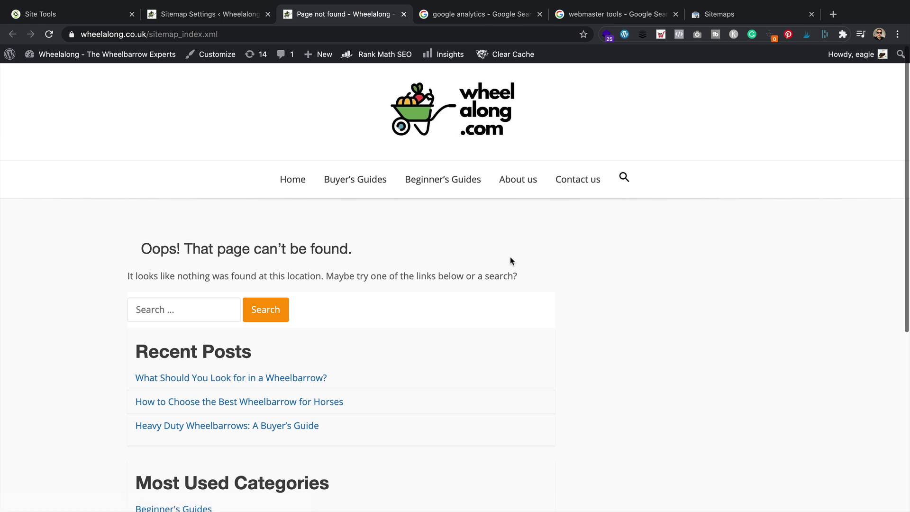
mouse_move(510, 51)
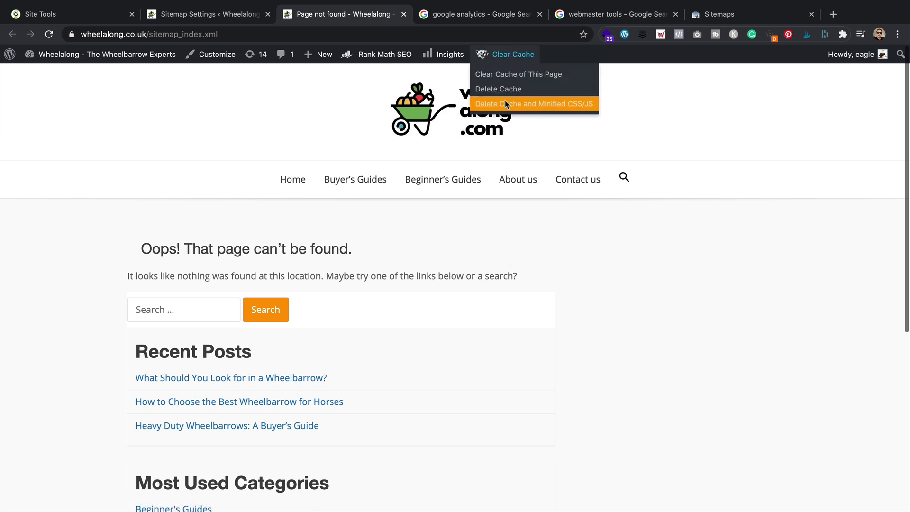
click(505, 107)
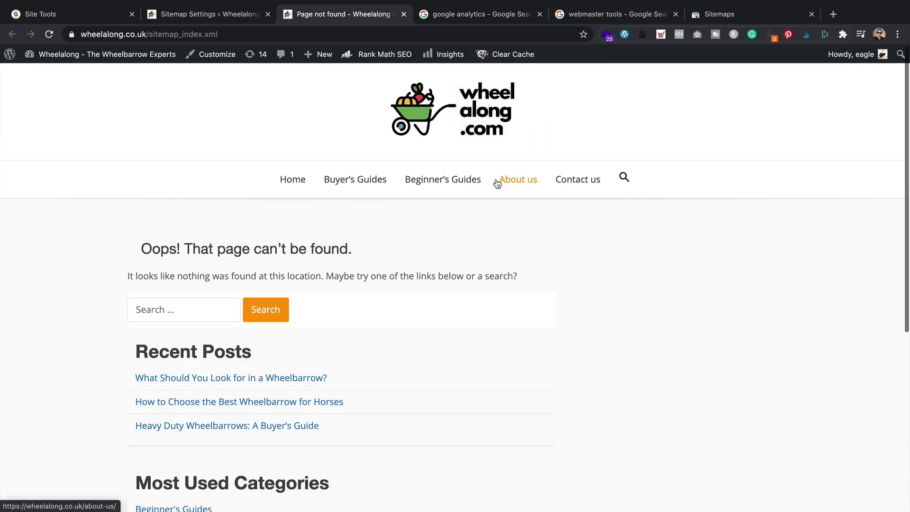
Step: Re-save the WordPress permalink settings without changes
mouse_move(71, 54)
click(72, 71)
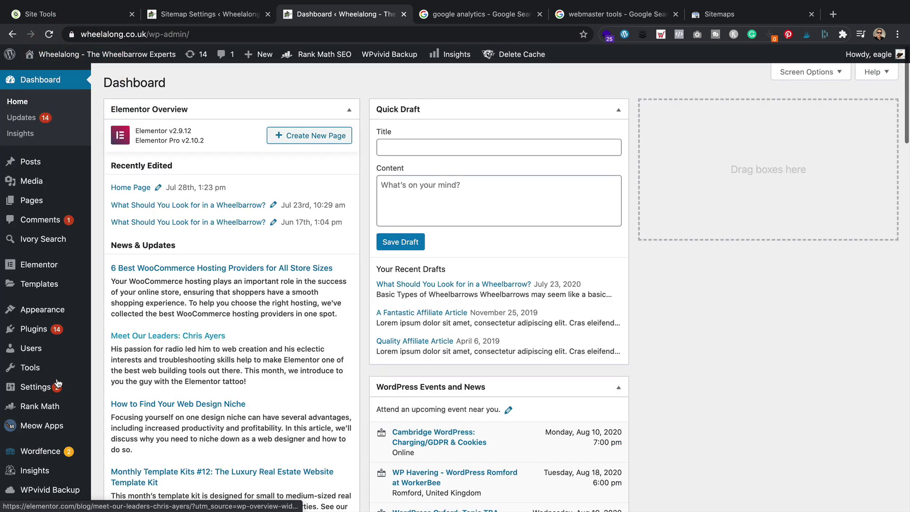
mouse_move(48, 388)
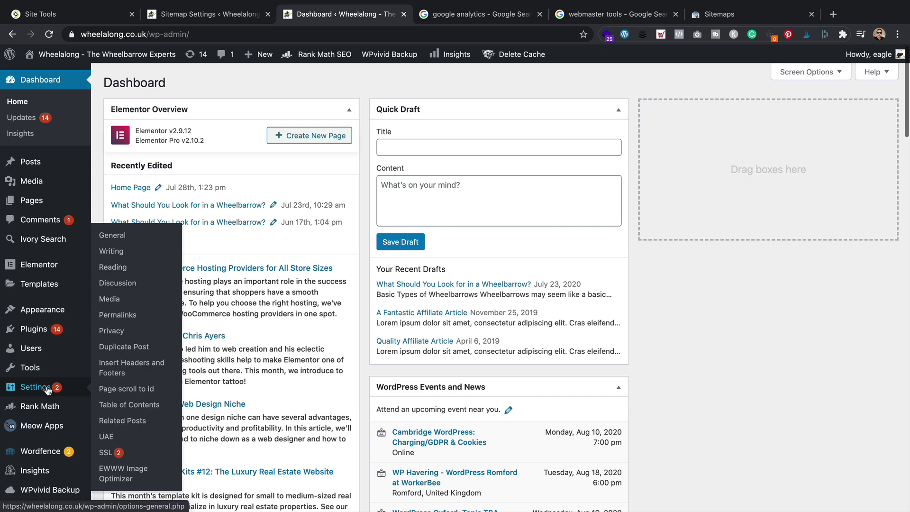
click(137, 316)
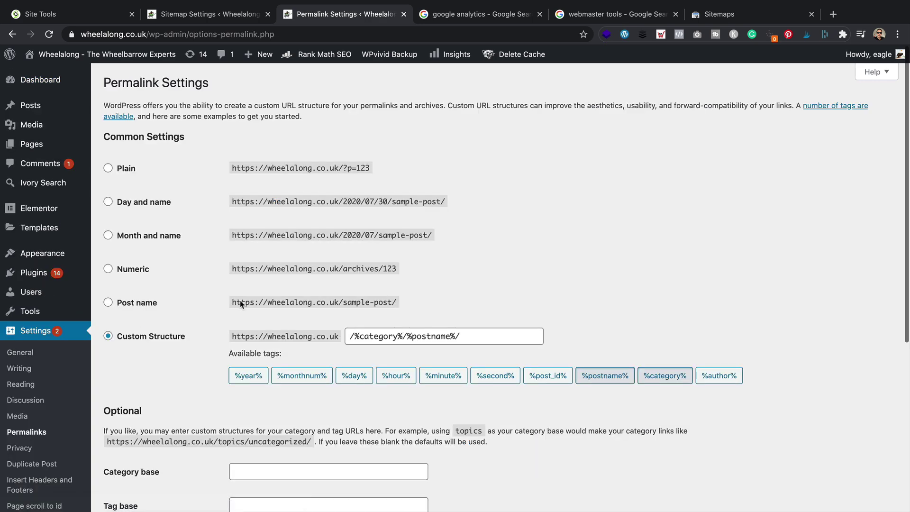
scroll(204, 294, down, 3)
scroll(203, 294, down, 1)
click(137, 343)
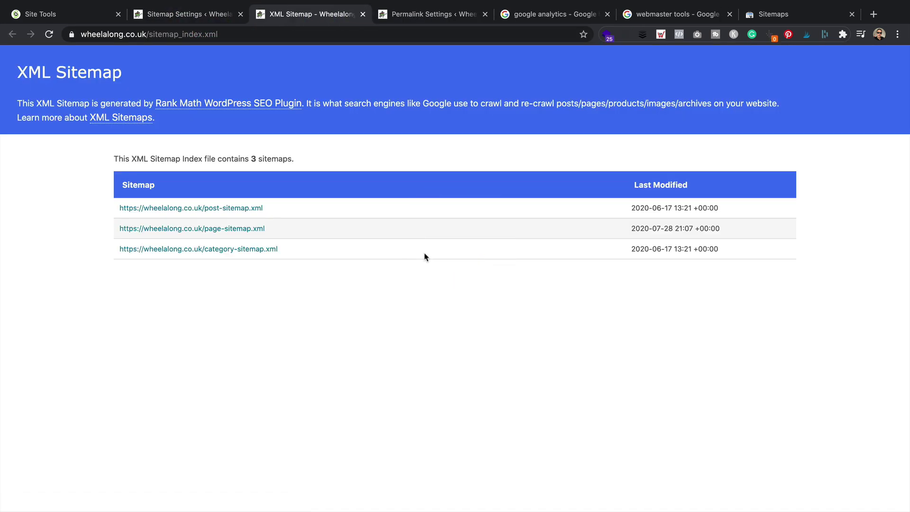
Step: Remove the failed sitemap_index.xml entry from Search Console
click(774, 14)
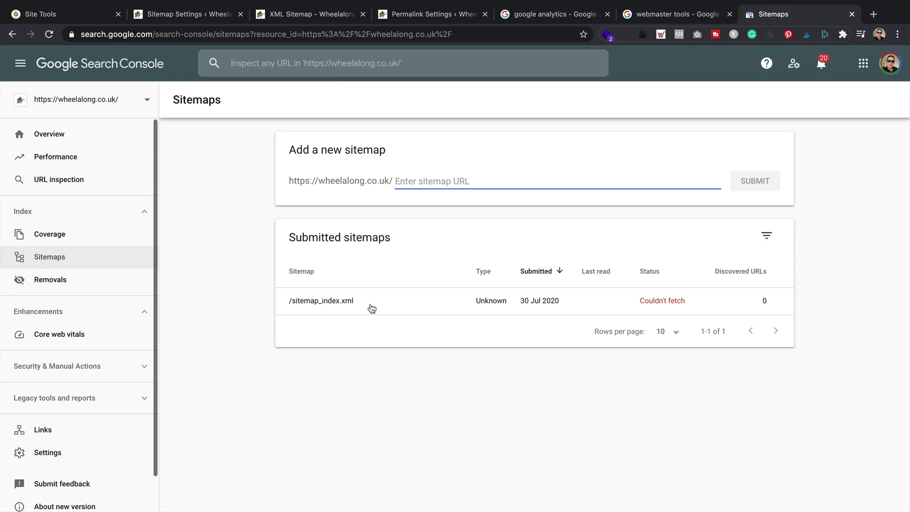
click(387, 305)
click(887, 100)
click(855, 129)
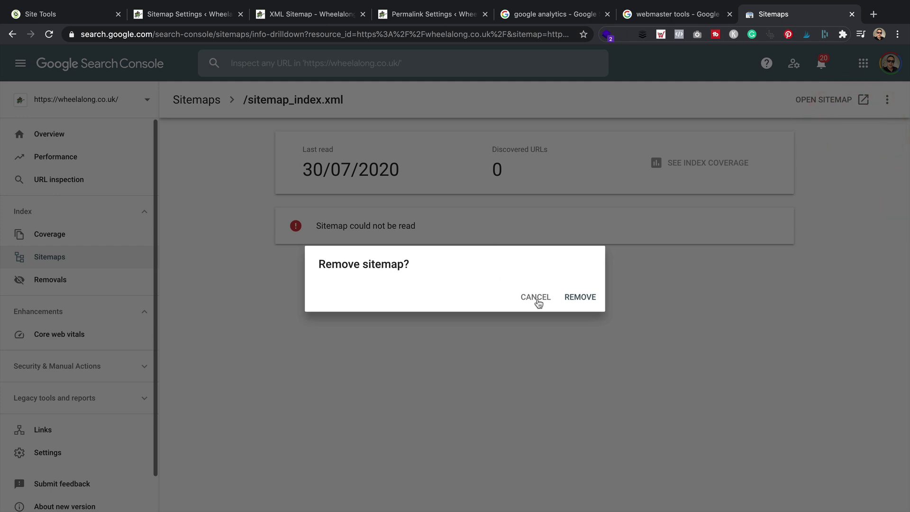
click(570, 297)
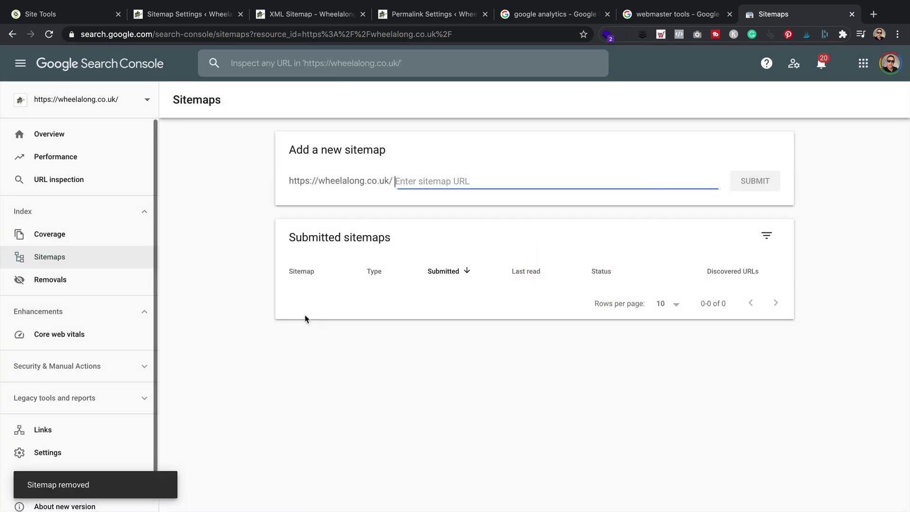
Step: Resubmit sitemap_index.xml and dismiss the submitted message
key(ctrl+v)
click(768, 191)
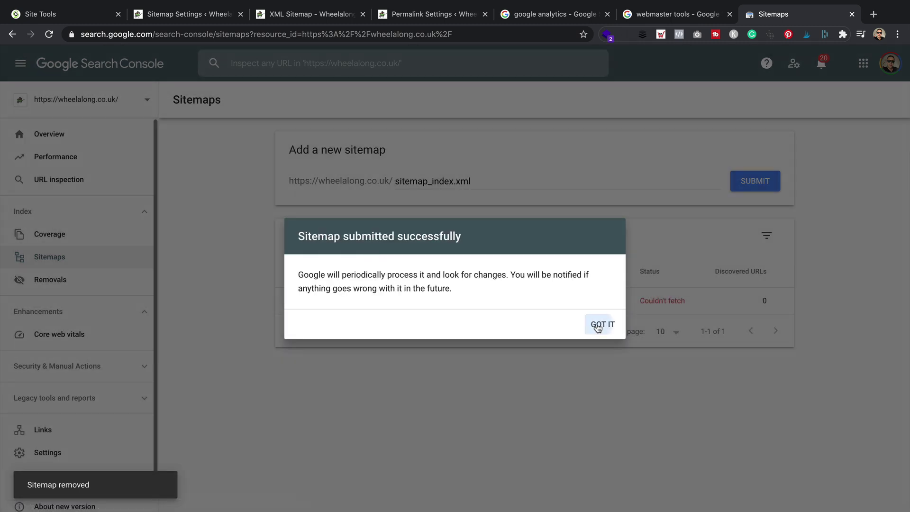
click(598, 326)
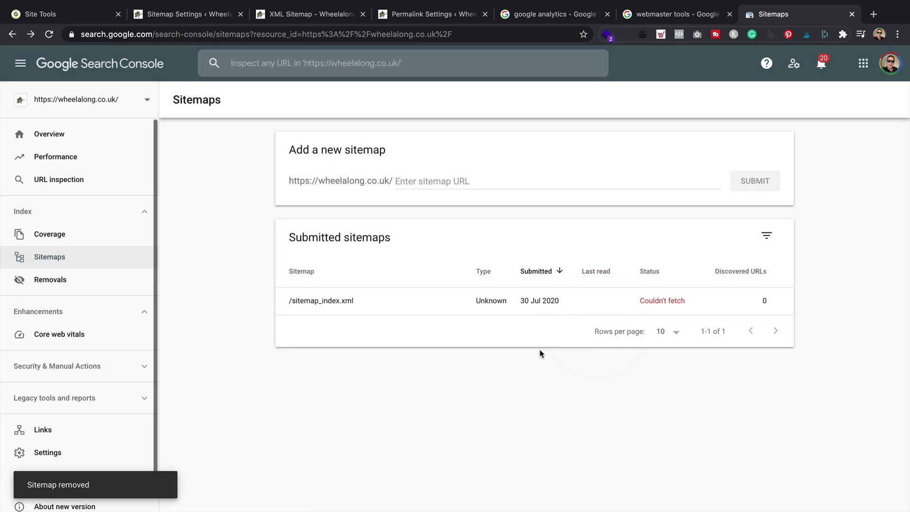